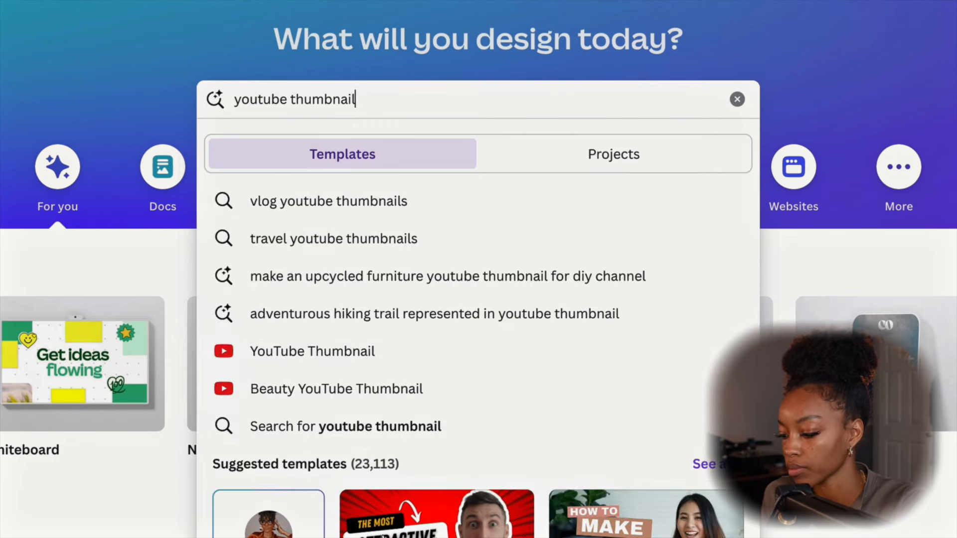
# Open the YouTube Thumbnail template category and look through the available designs for layout ideas
pyautogui.click(319, 359)
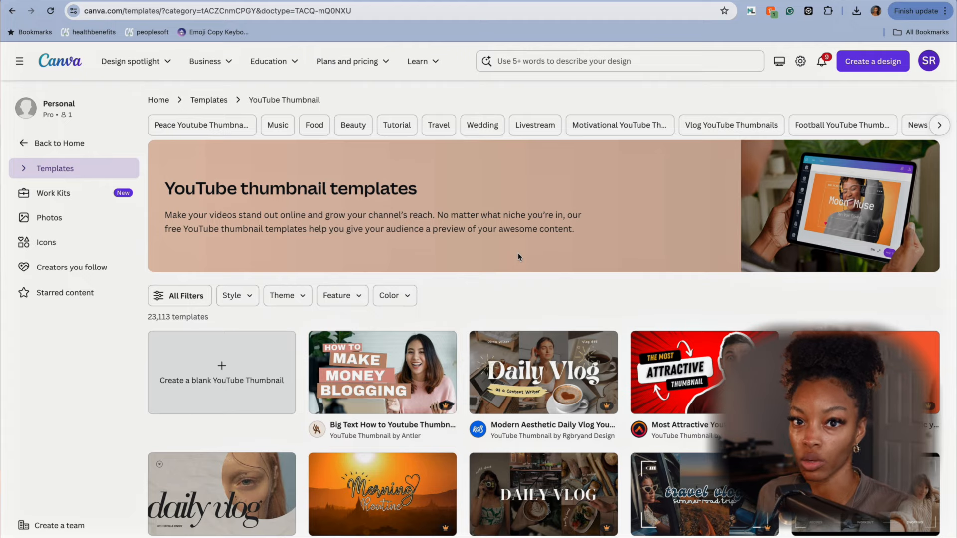
pyautogui.scroll(-2, 519, 257)
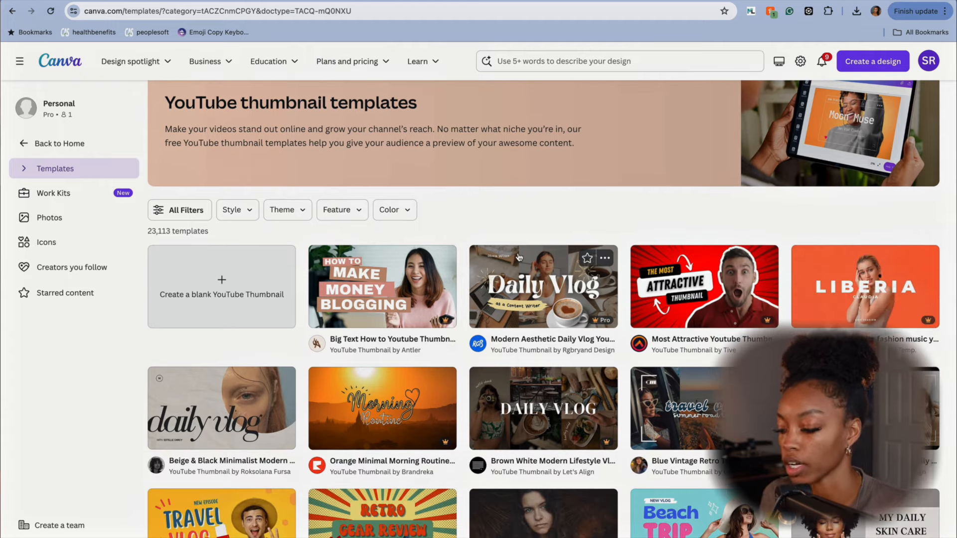
pyautogui.scroll(-2, 519, 257)
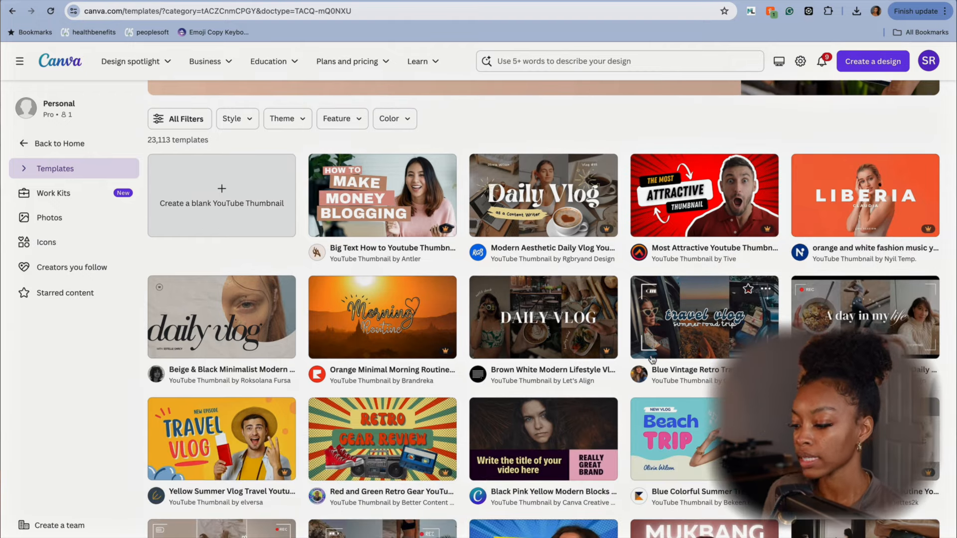
pyautogui.scroll(-2, 551, 414)
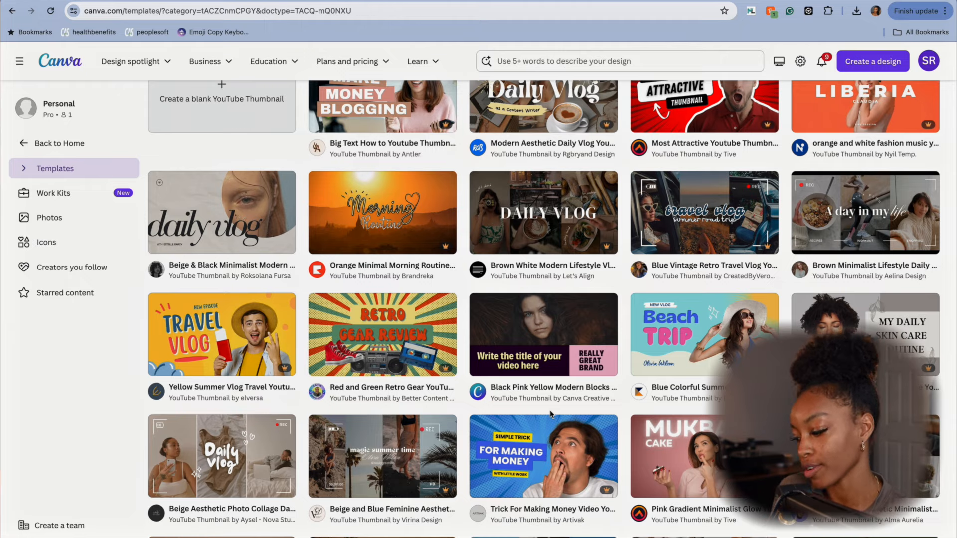
pyautogui.scroll(2, 551, 415)
pyautogui.moveTo(849, 285)
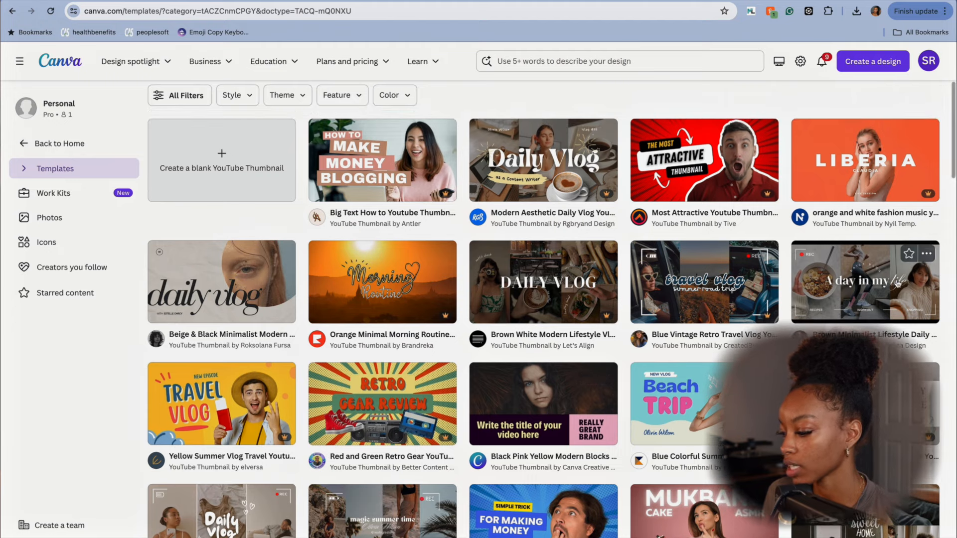
pyautogui.moveTo(555, 291)
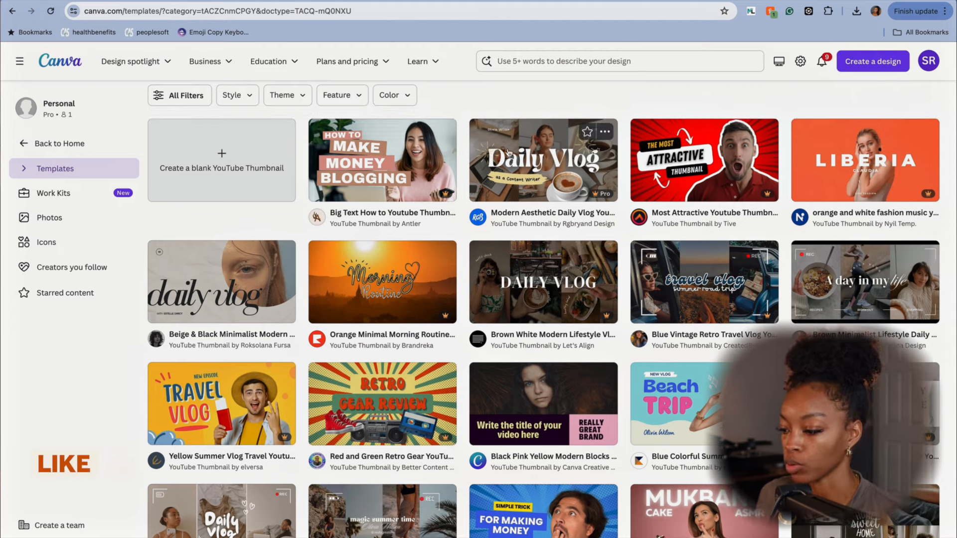
pyautogui.scroll(-1, 492, 323)
pyautogui.scroll(-10, 493, 324)
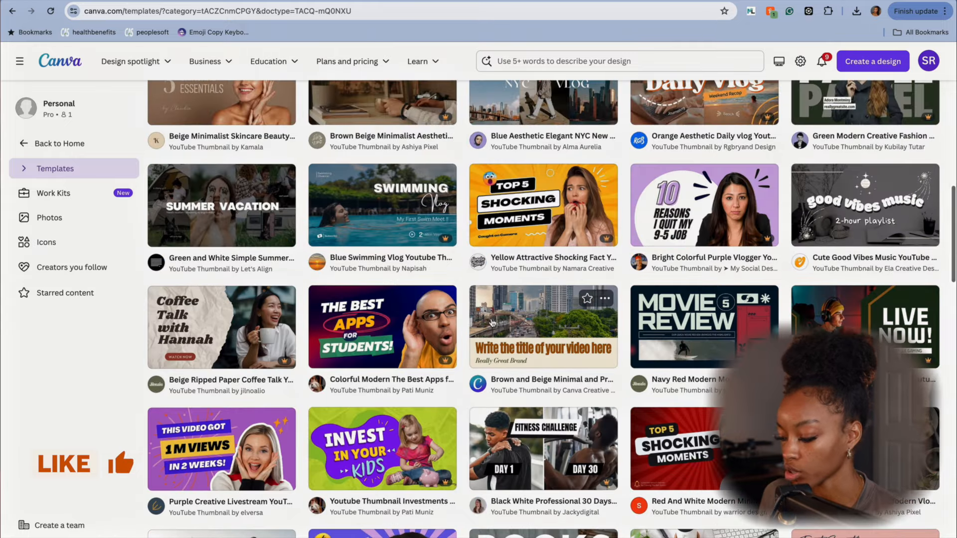
pyautogui.scroll(7, 493, 323)
pyautogui.scroll(10, 492, 323)
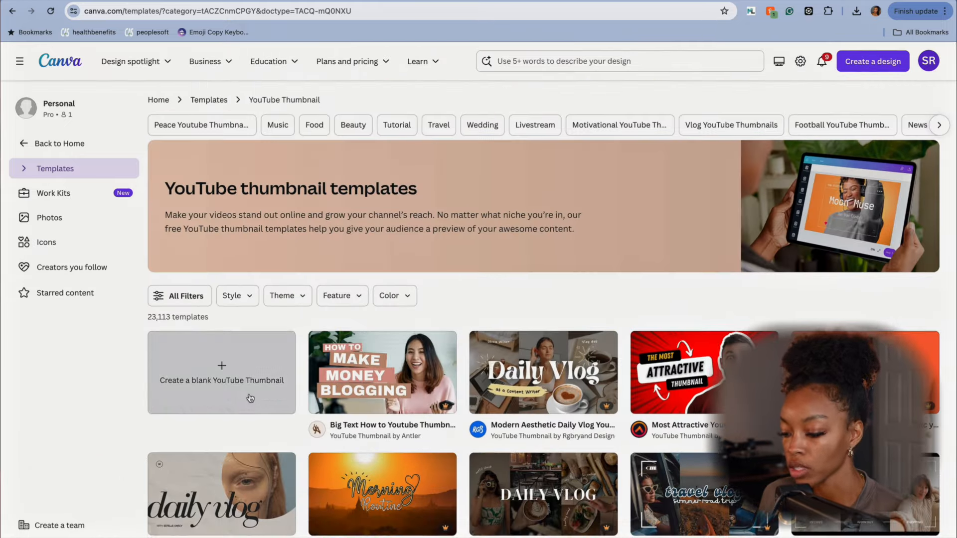
# Create a blank YouTube Thumbnail design
pyautogui.click(248, 392)
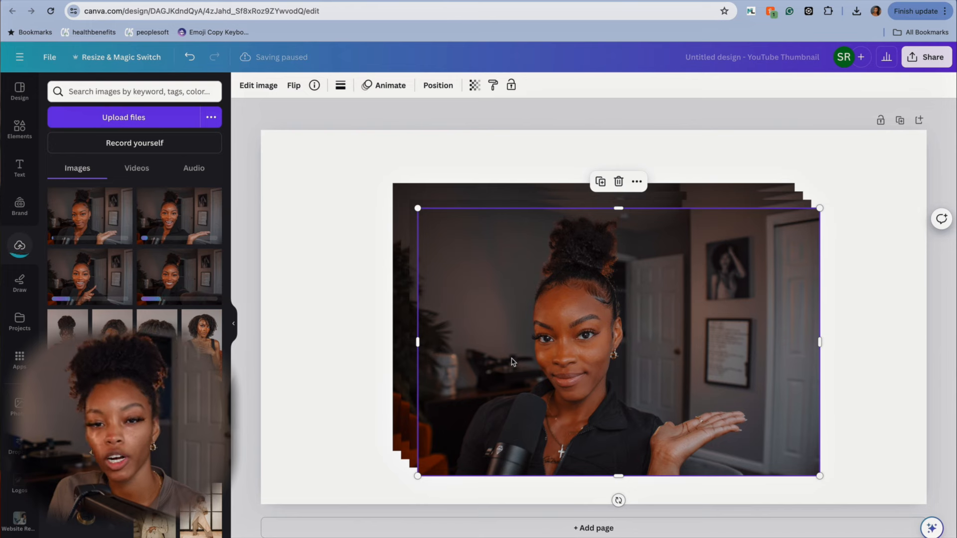
# Spread the stacked portrait photos apart across the canvas so that each pose can be compared
pyautogui.moveTo(591, 335); pyautogui.dragTo(789, 260)
pyautogui.click(577, 313)
pyautogui.moveTo(577, 314); pyautogui.dragTo(428, 244)
pyautogui.click(539, 428)
pyautogui.moveTo(538, 429); pyautogui.dragTo(660, 367)
pyautogui.moveTo(421, 433); pyautogui.dragTo(356, 485)
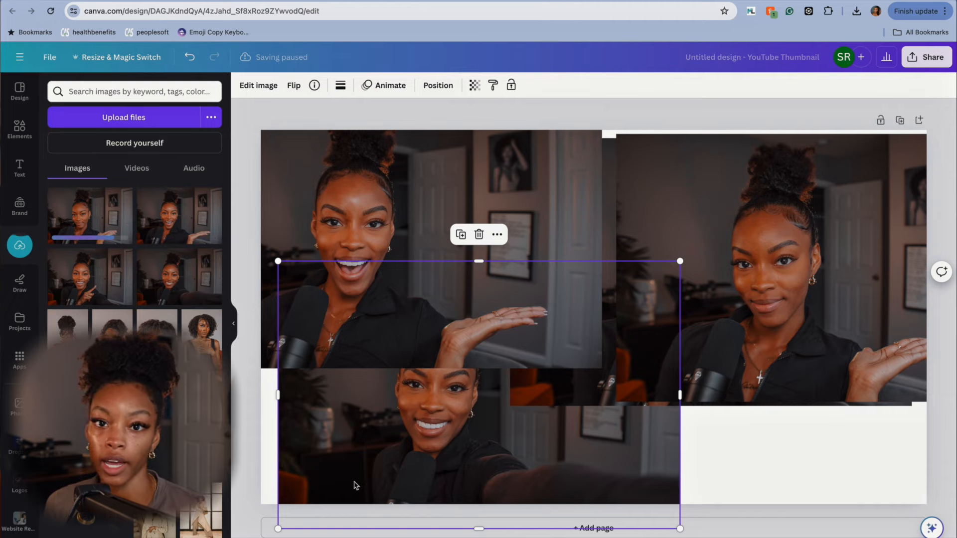
# Switch to YouTube in a new browser tab and examine the video thumbnails in the search results for "how to edit faster"
pyautogui.press('super+t')
pyautogui.write('you')
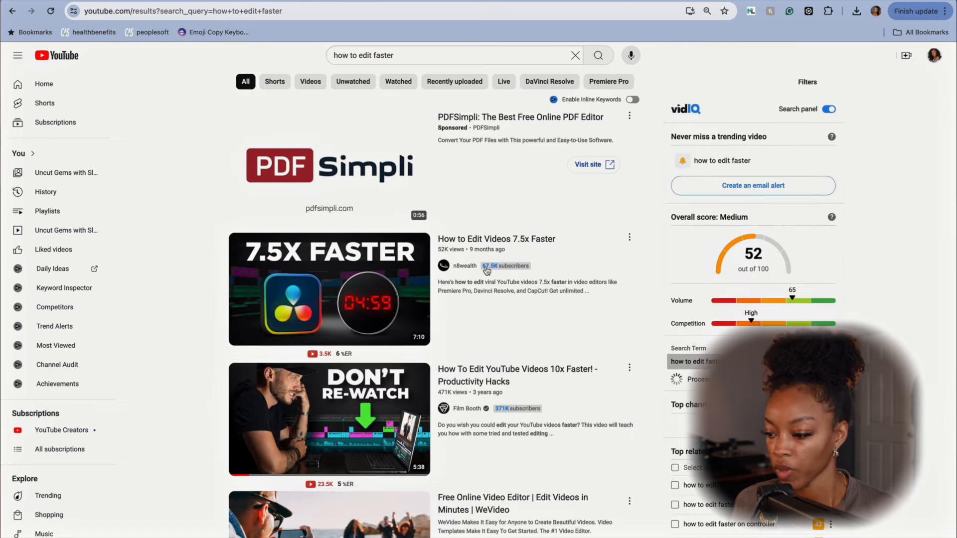
pyautogui.scroll(-2, 487, 270)
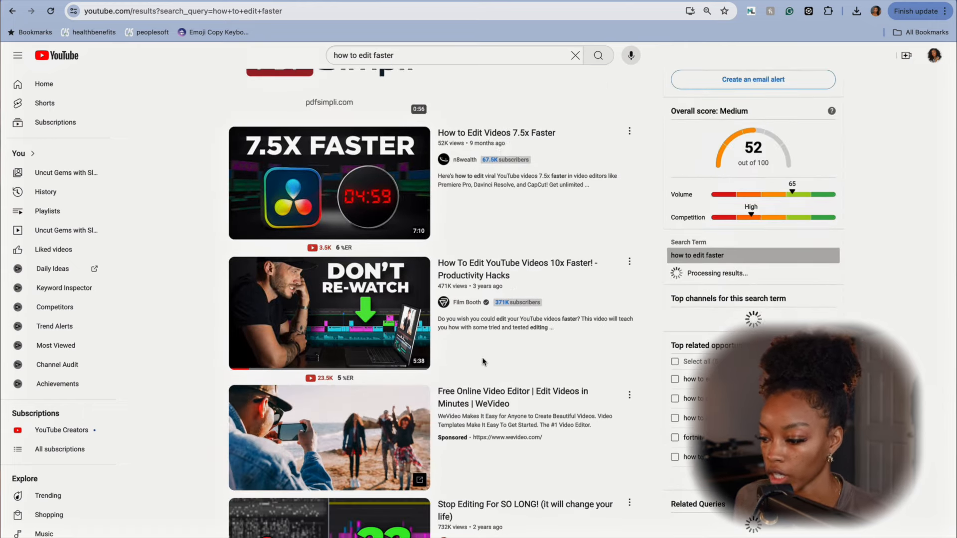
pyautogui.scroll(-2, 459, 305)
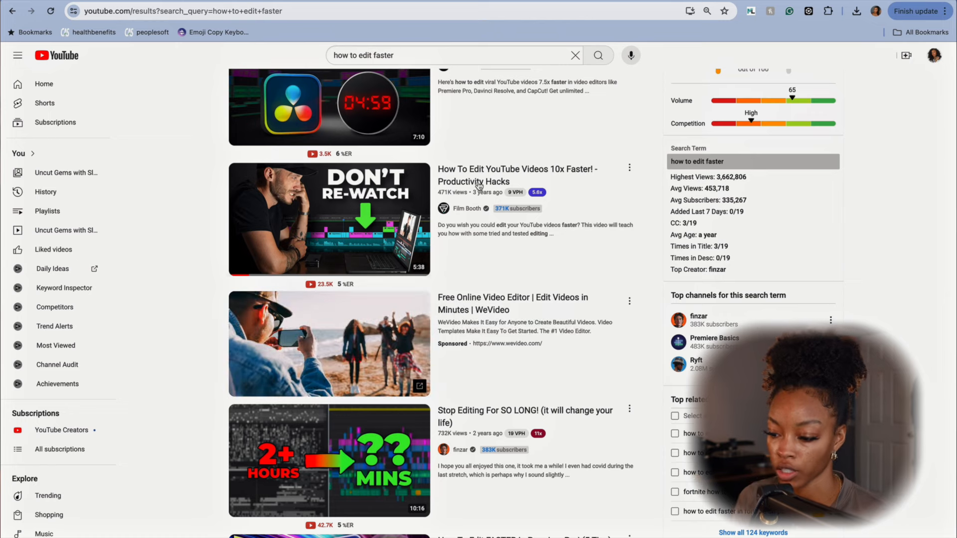
pyautogui.moveTo(304, 244)
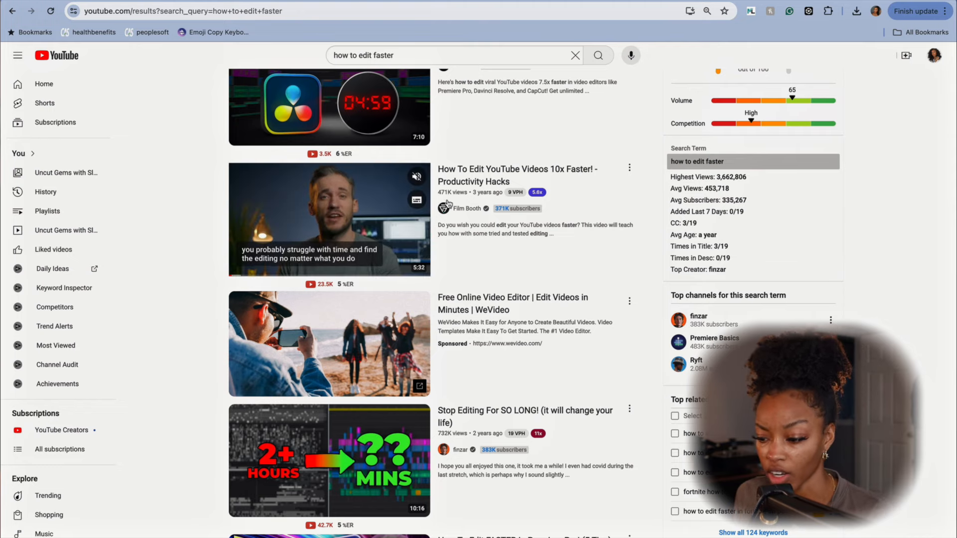
pyautogui.scroll(-7, 447, 203)
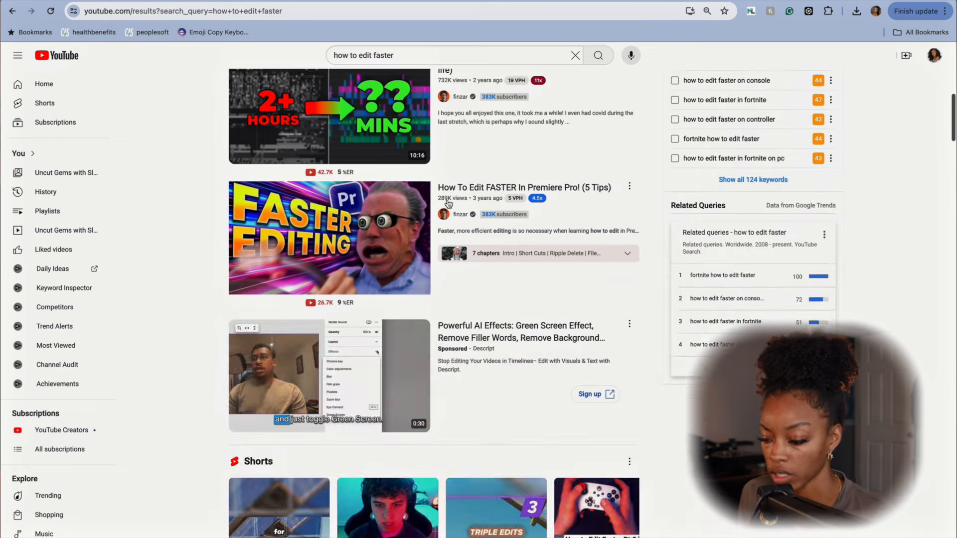
pyautogui.scroll(-10, 511, 320)
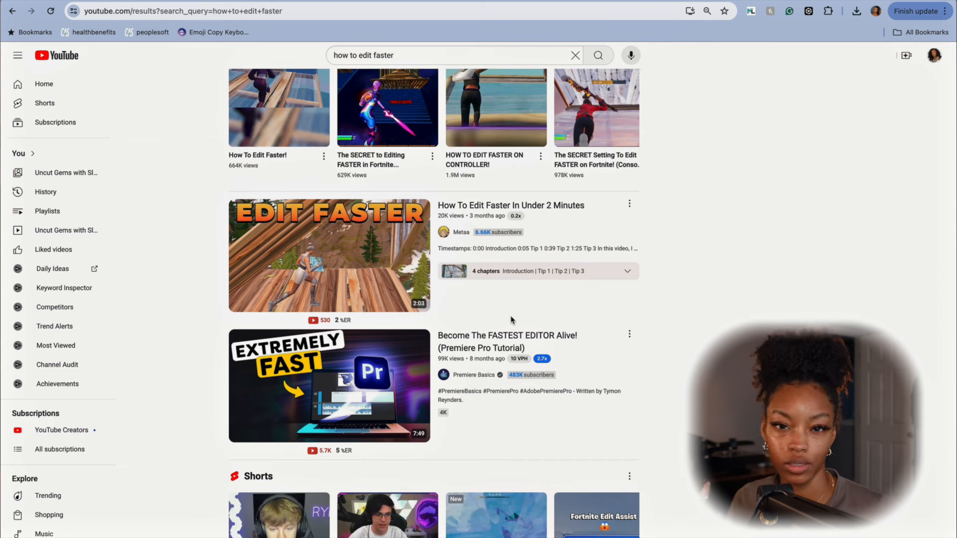
pyautogui.scroll(-3, 511, 319)
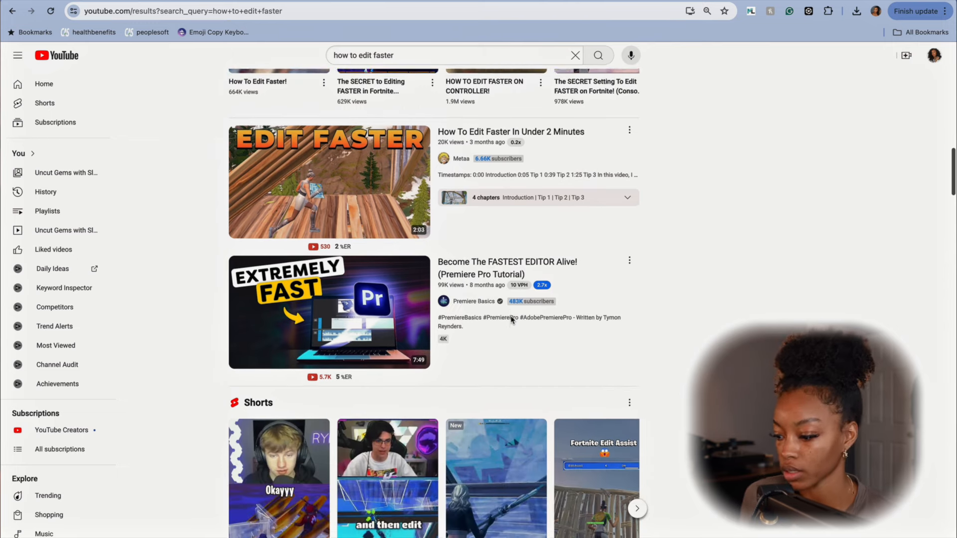
pyautogui.scroll(-6, 511, 319)
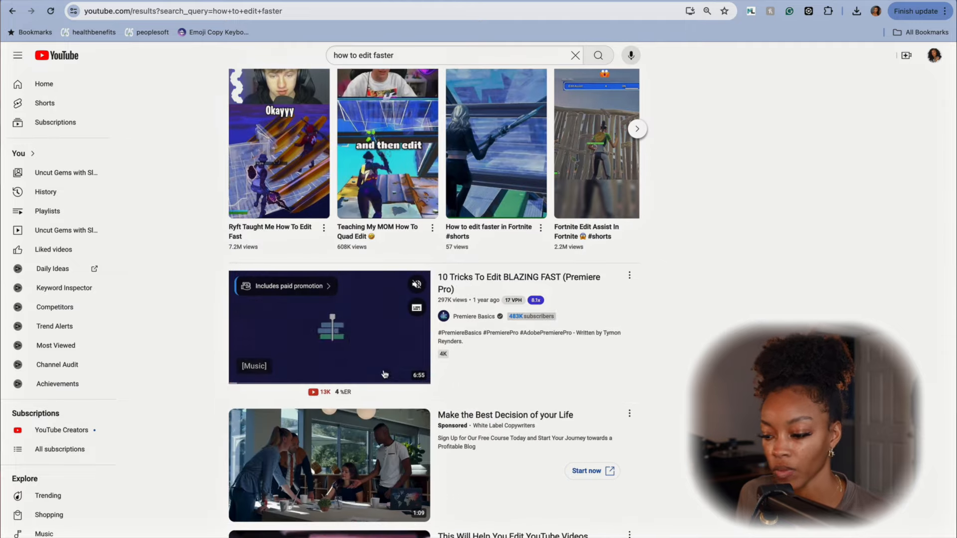
pyautogui.scroll(-2, 555, 369)
pyautogui.scroll(-5, 555, 369)
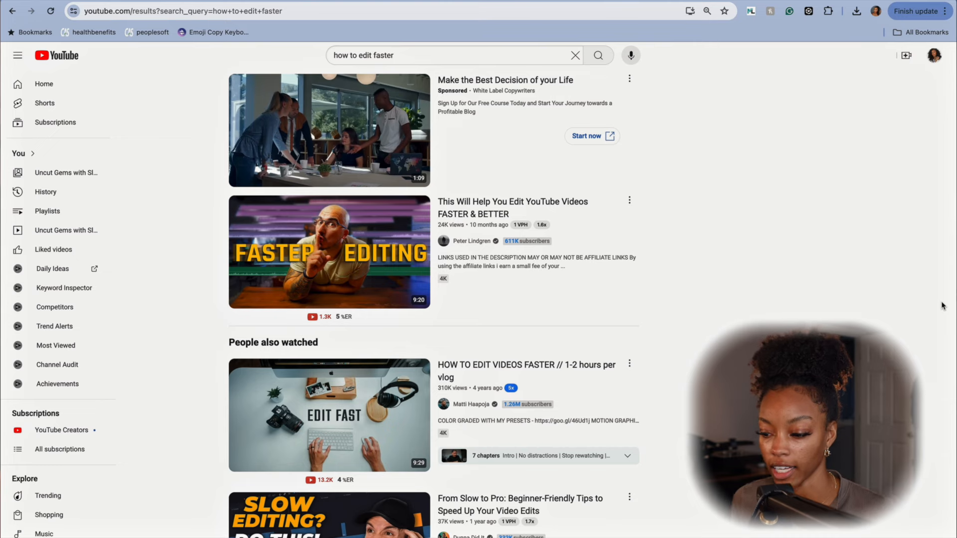
pyautogui.scroll(-3, 942, 306)
pyautogui.scroll(-6, 942, 305)
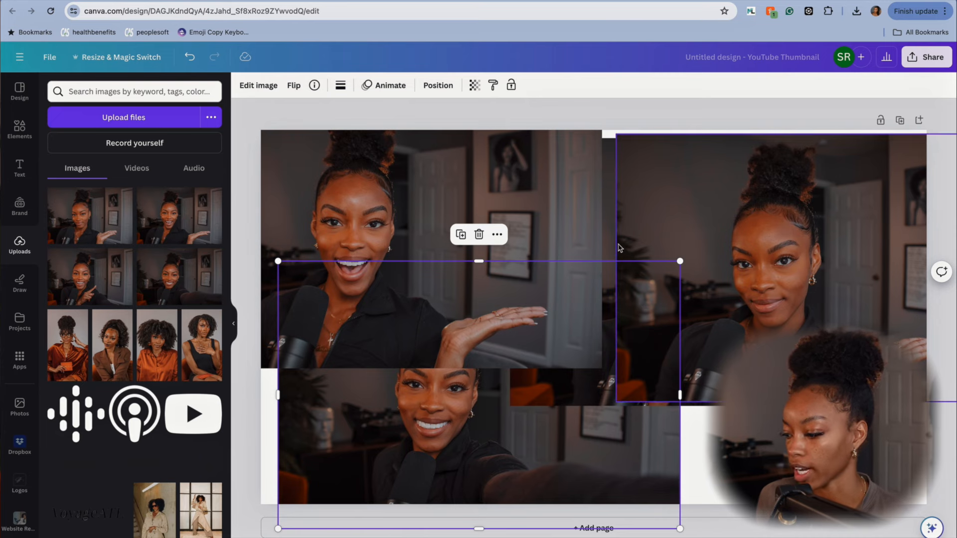
# Back in the Canva design, delete three of the portrait photos, keeping only the one with the pointing finger
pyautogui.click(517, 214)
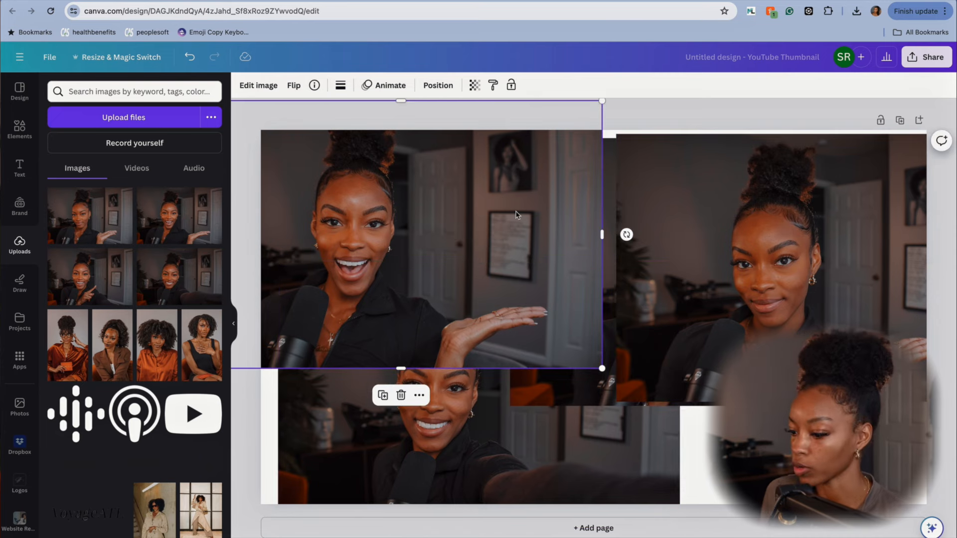
pyautogui.press('Delete')
pyautogui.click(774, 182)
pyautogui.press('Delete')
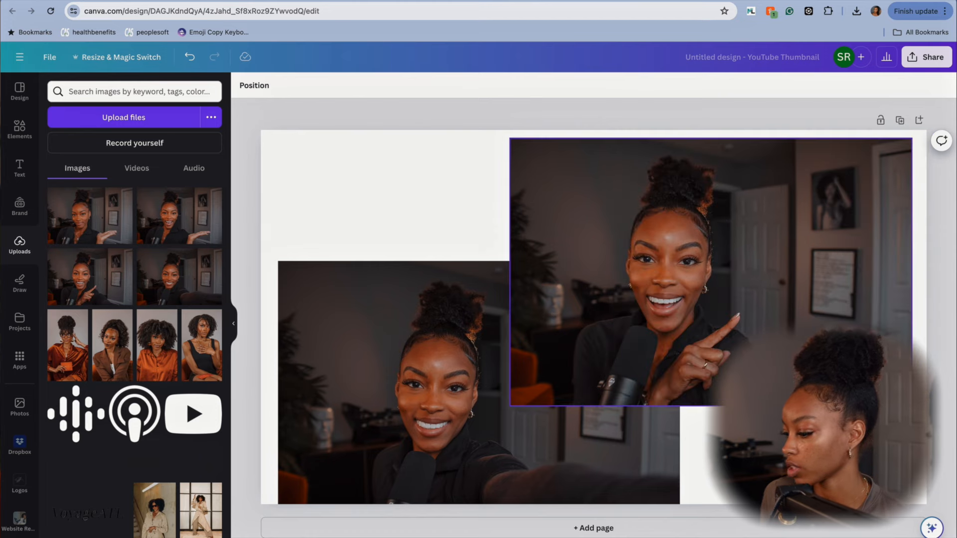
pyautogui.click(663, 251)
pyautogui.click(469, 382)
pyautogui.press('Delete')
# Align the pointing portrait with the canvas corner, enlarge it to cover the whole thumbnail, and shift it down to show the hair
pyautogui.click(672, 301)
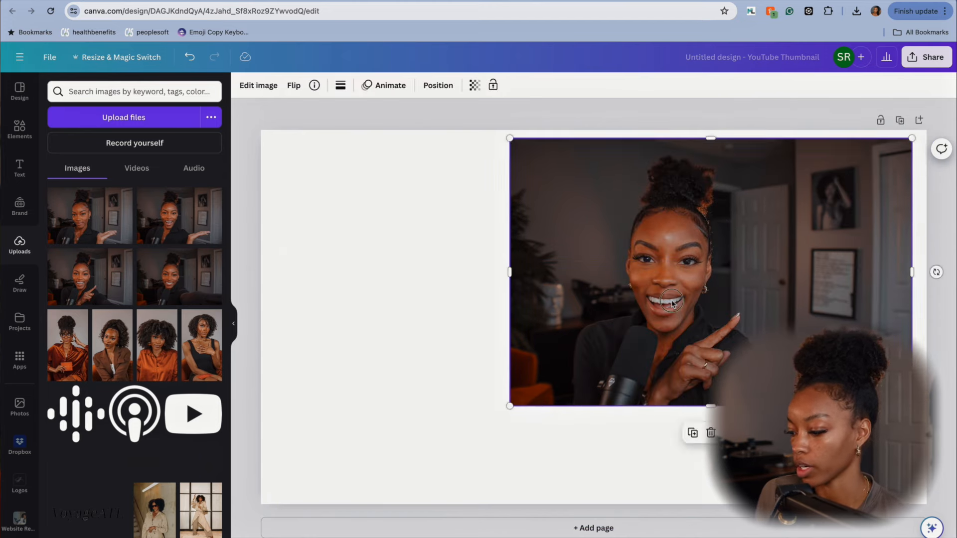
pyautogui.moveTo(671, 301); pyautogui.dragTo(521, 323)
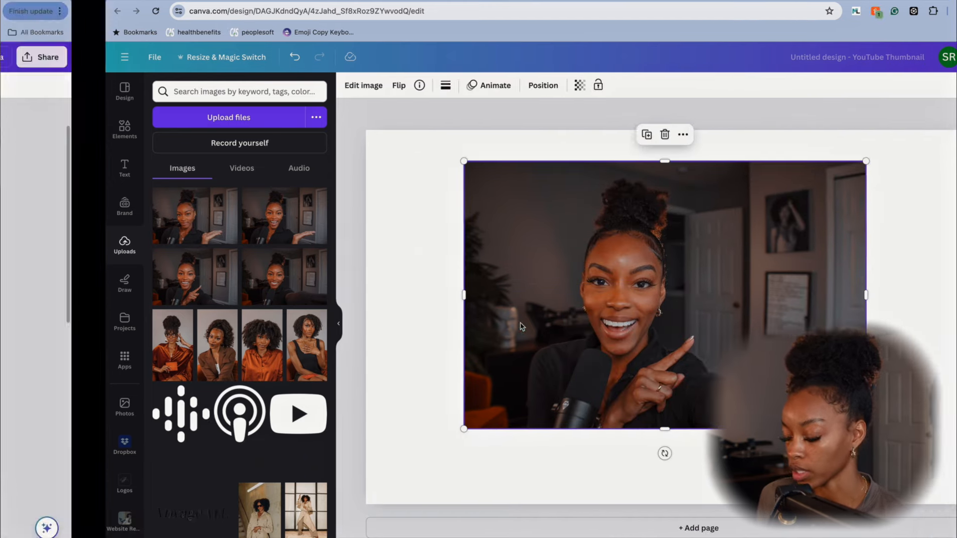
pyautogui.moveTo(414, 226); pyautogui.dragTo(316, 195)
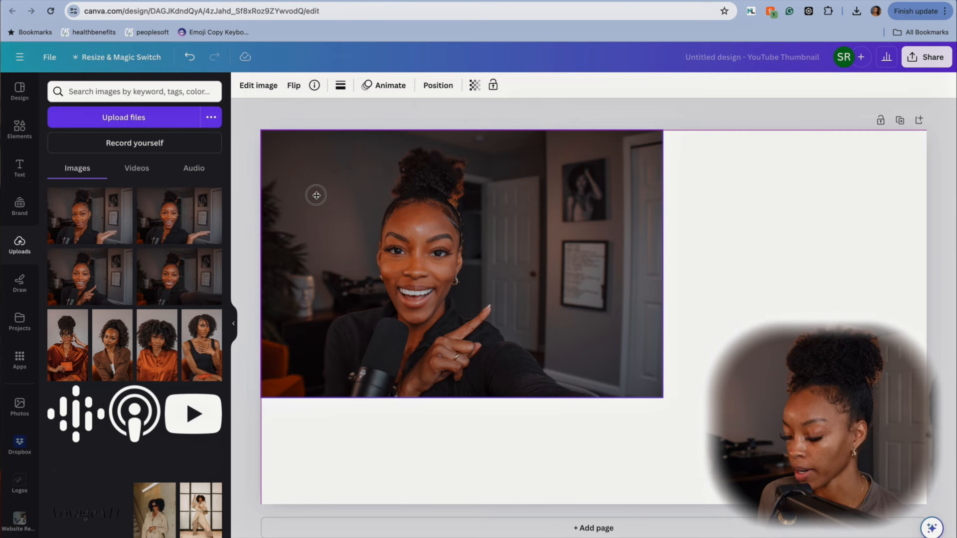
pyautogui.moveTo(661, 398); pyautogui.dragTo(868, 535)
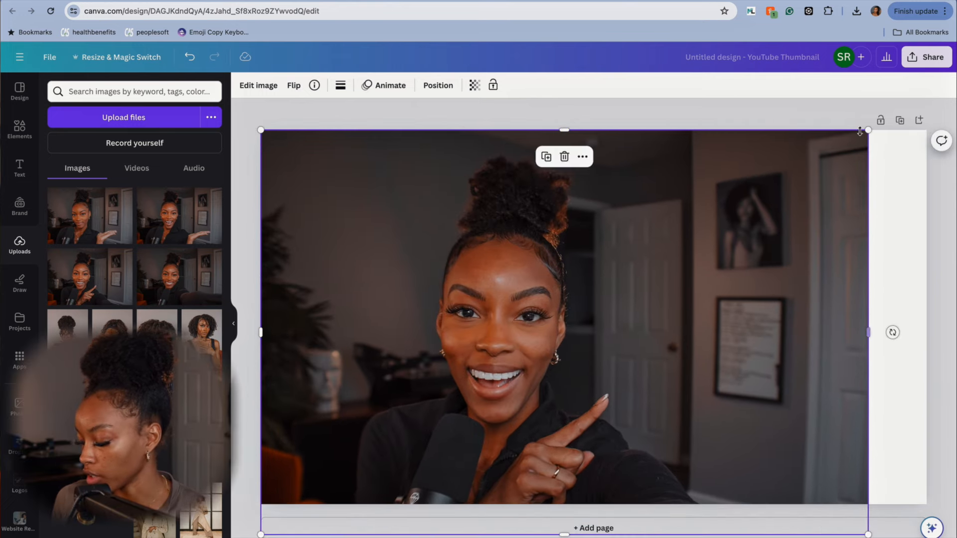
pyautogui.moveTo(868, 131); pyautogui.dragTo(939, 116)
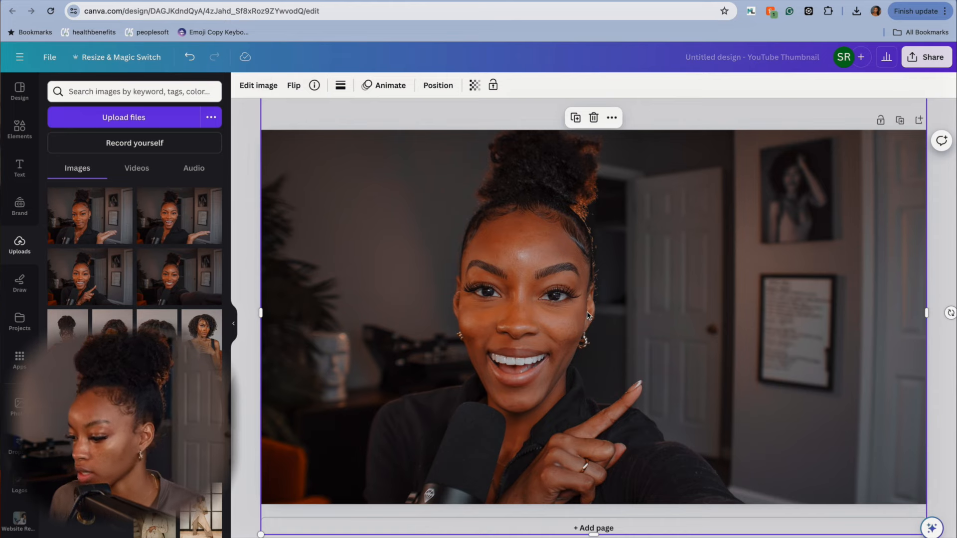
pyautogui.moveTo(517, 306); pyautogui.dragTo(517, 321)
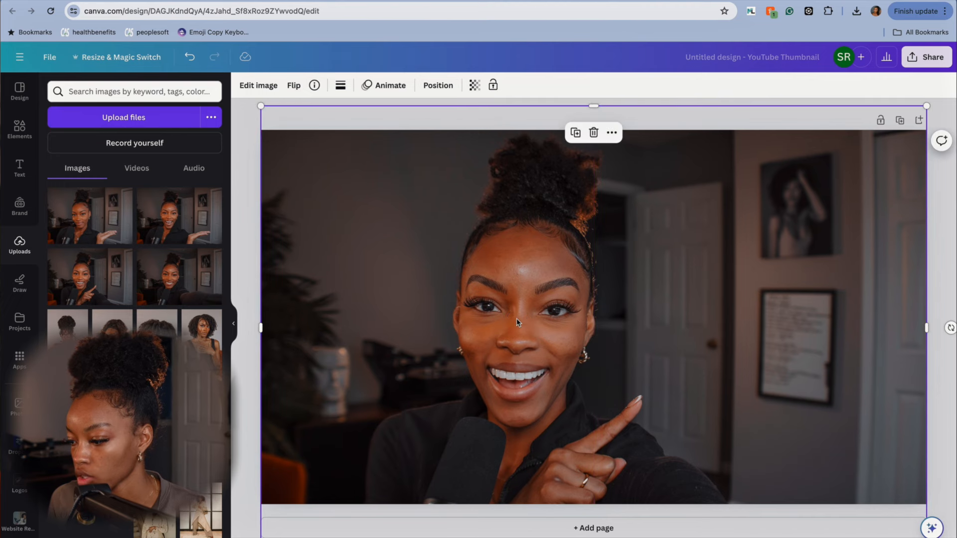
# Duplicate the full-canvas portrait directly over the original and apply BG Remover to the copy
pyautogui.click(574, 133)
pyautogui.moveTo(501, 169)
pyautogui.mouseDown()
pyautogui.moveTo(482, 166)
pyautogui.moveTo(492, 165)
pyautogui.mouseUp()
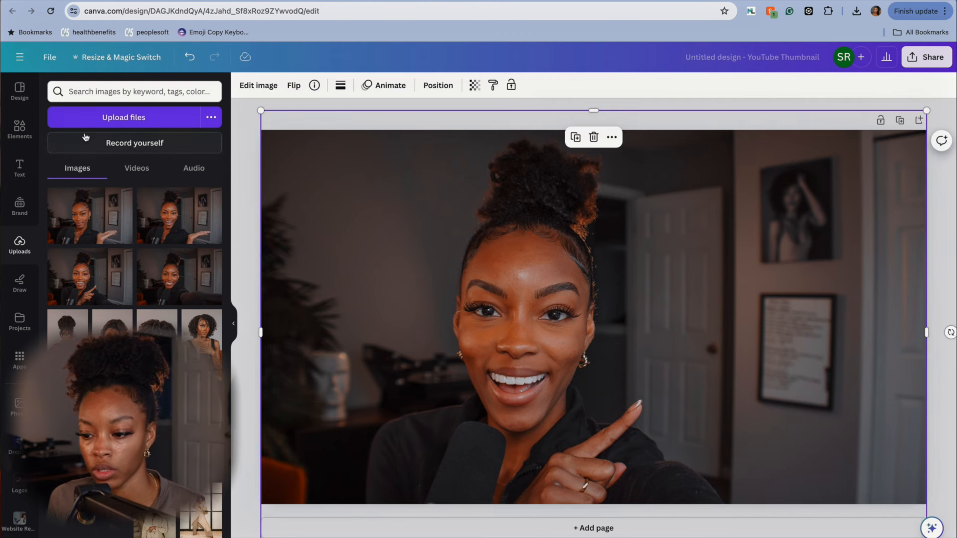
pyautogui.click(243, 89)
pyautogui.click(73, 167)
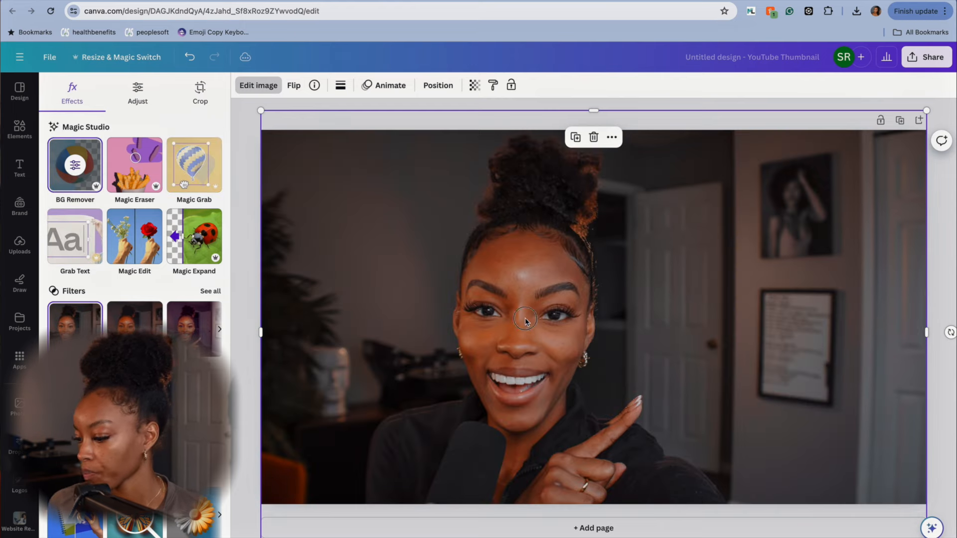
pyautogui.moveTo(522, 328)
pyautogui.mouseDown()
pyautogui.moveTo(515, 347)
pyautogui.moveTo(521, 285)
pyautogui.moveTo(523, 323)
pyautogui.mouseUp()
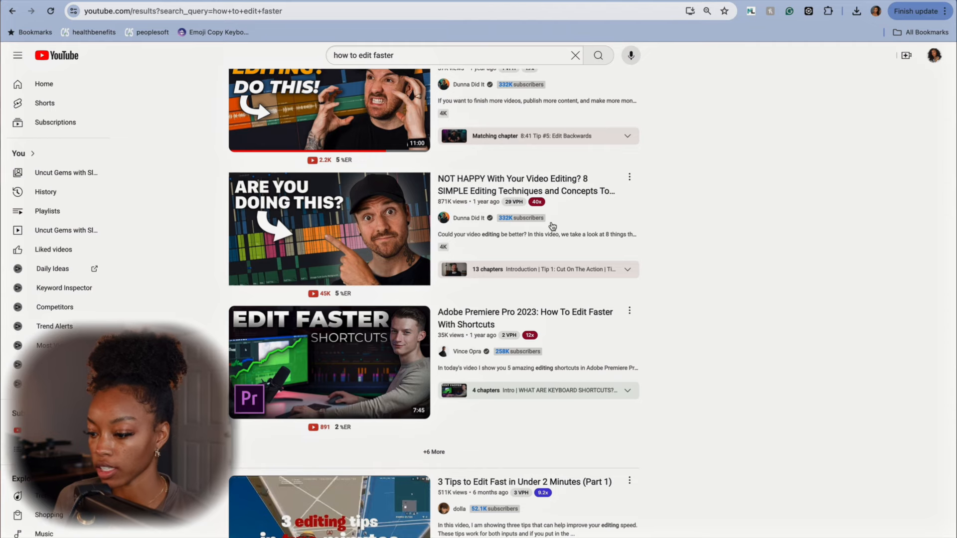
# Paste the video-editor screenshot into the Canva design, enlarge it to cover the whole thumbnail, and shift its crop down slightly
pyautogui.scroll(2, 761, 202)
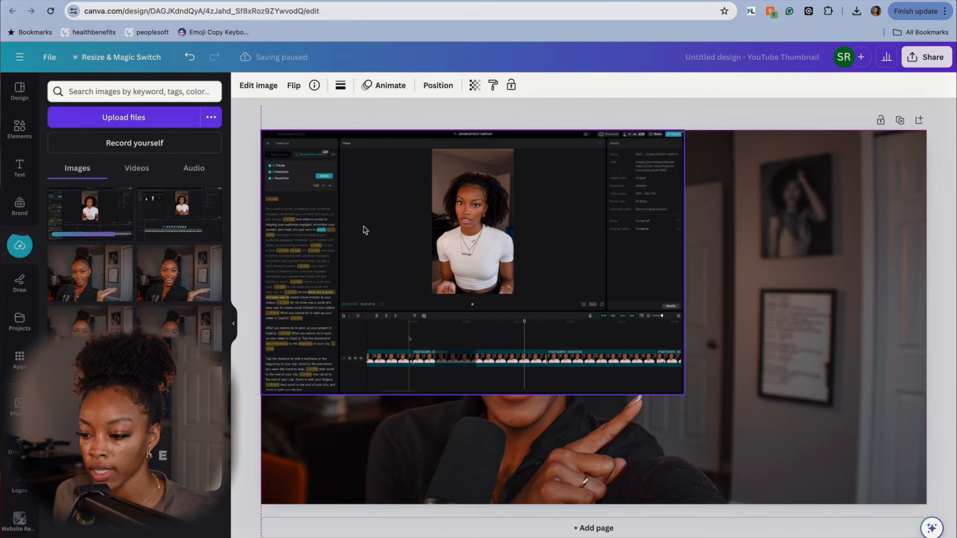
pyautogui.moveTo(684, 394); pyautogui.dragTo(859, 504)
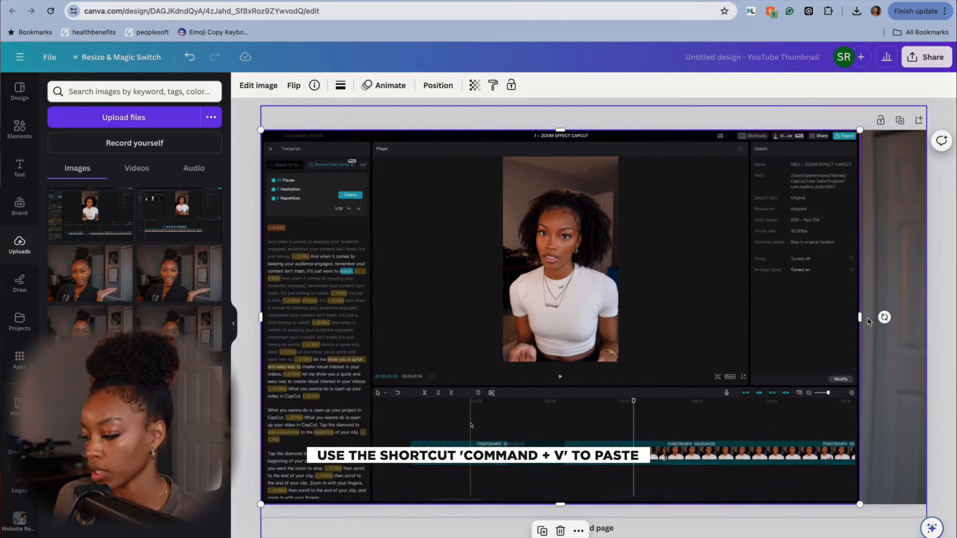
pyautogui.moveTo(859, 316); pyautogui.dragTo(923, 316)
pyautogui.doubleClick(763, 290)
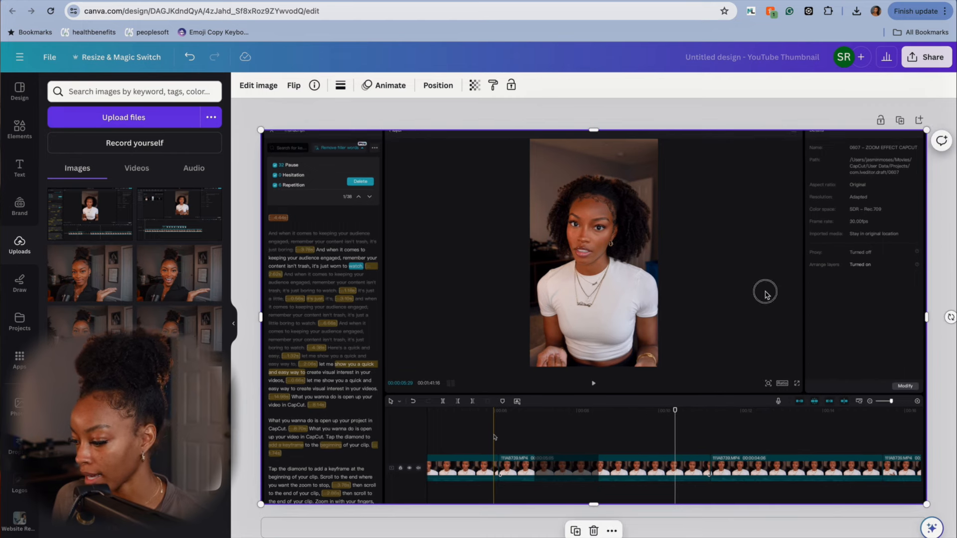
pyautogui.moveTo(766, 292); pyautogui.dragTo(764, 298)
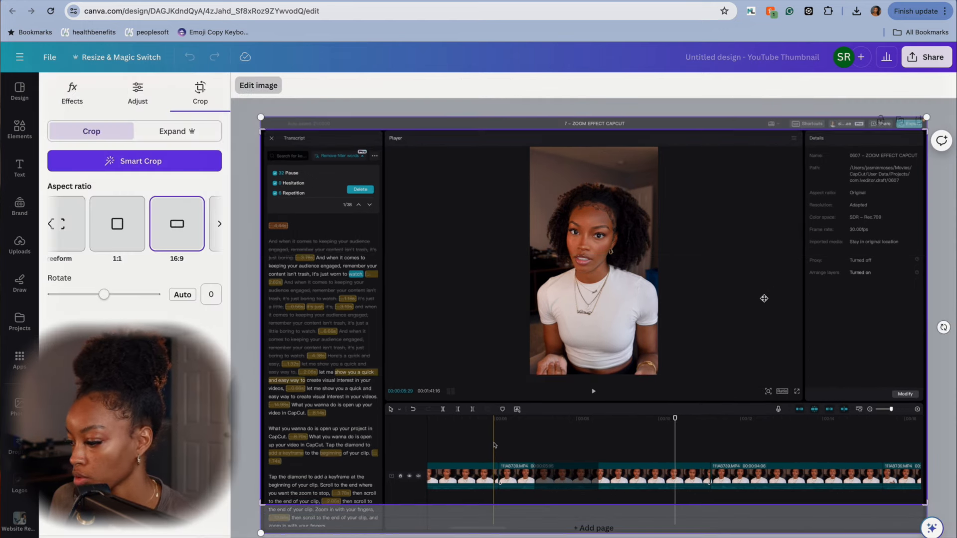
pyautogui.click(942, 224)
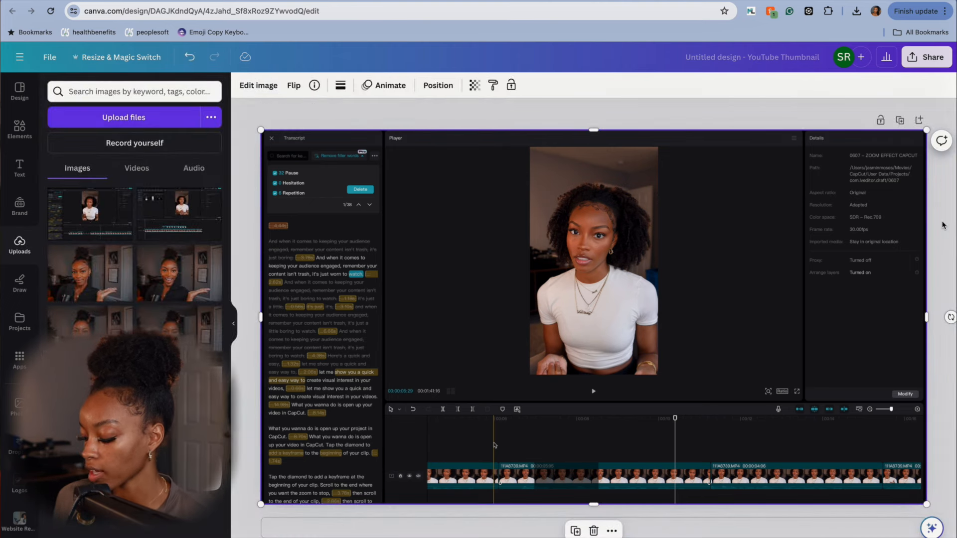
# Move the video-editor screenshot one layer backward so it sits behind the cut-out portrait
pyautogui.press('super+bracketleft')
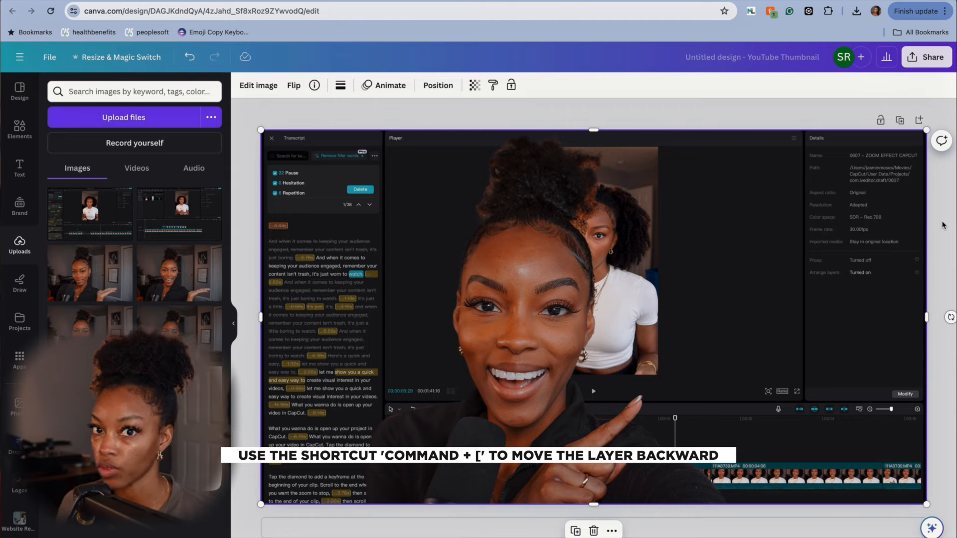
pyautogui.moveTo(509, 324); pyautogui.dragTo(526, 308)
pyautogui.press('super+z')
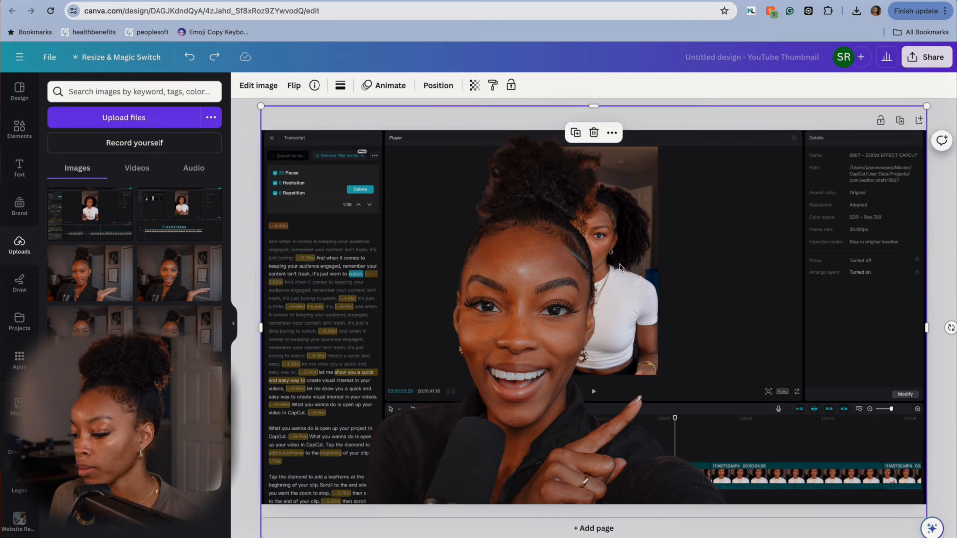
# Crop the empty space from both sides of the cut-out portrait and move it to the right half of the thumbnail
pyautogui.moveTo(926, 328); pyautogui.dragTo(774, 327)
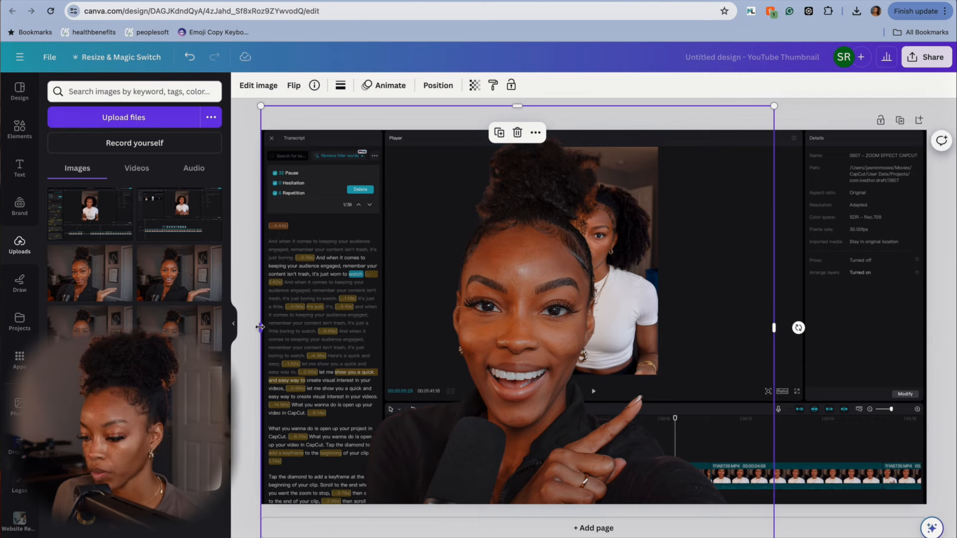
pyautogui.moveTo(269, 327); pyautogui.dragTo(348, 341)
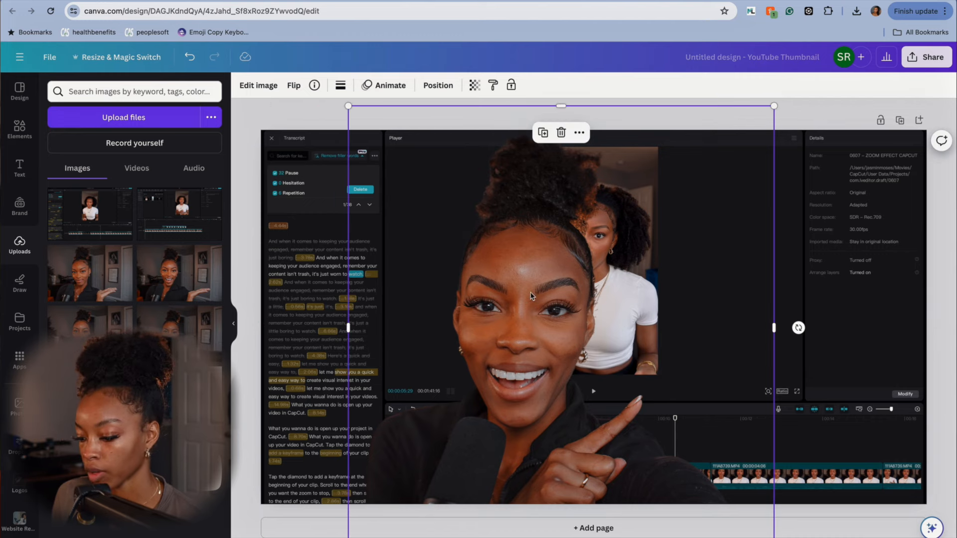
pyautogui.moveTo(536, 285); pyautogui.dragTo(732, 261)
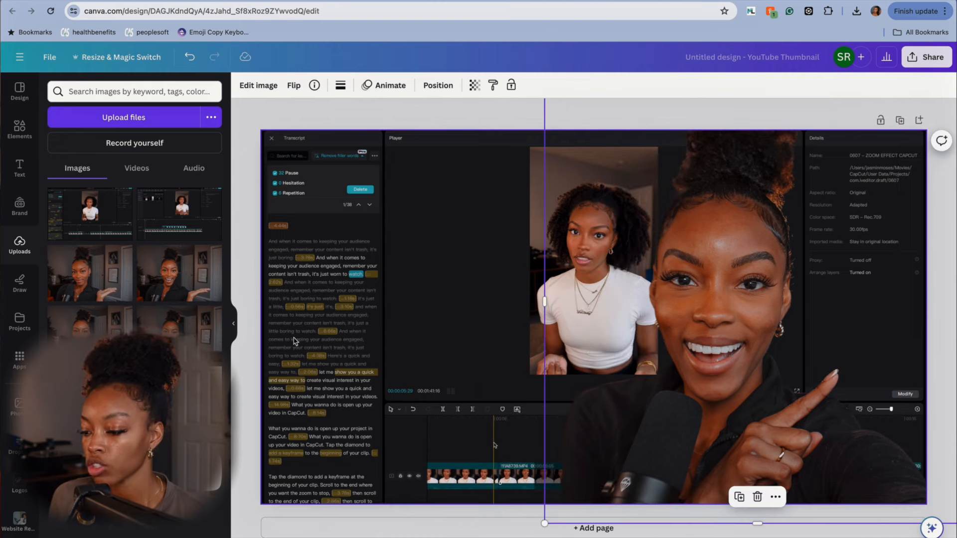
# Flip the cut-out portrait horizontally so the finger points left, and place it on the right side of the thumbnail
pyautogui.click(233, 333)
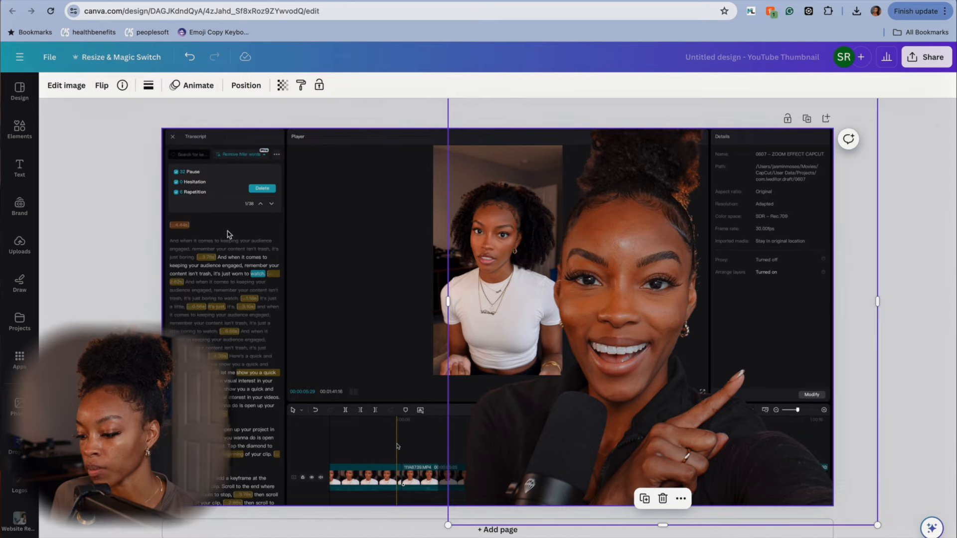
pyautogui.moveTo(628, 285); pyautogui.dragTo(534, 279)
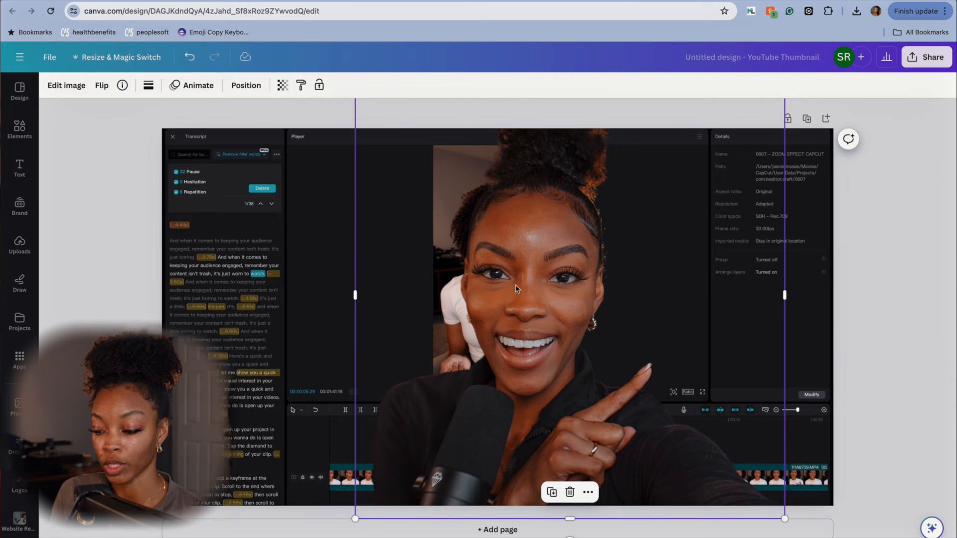
pyautogui.click(102, 85)
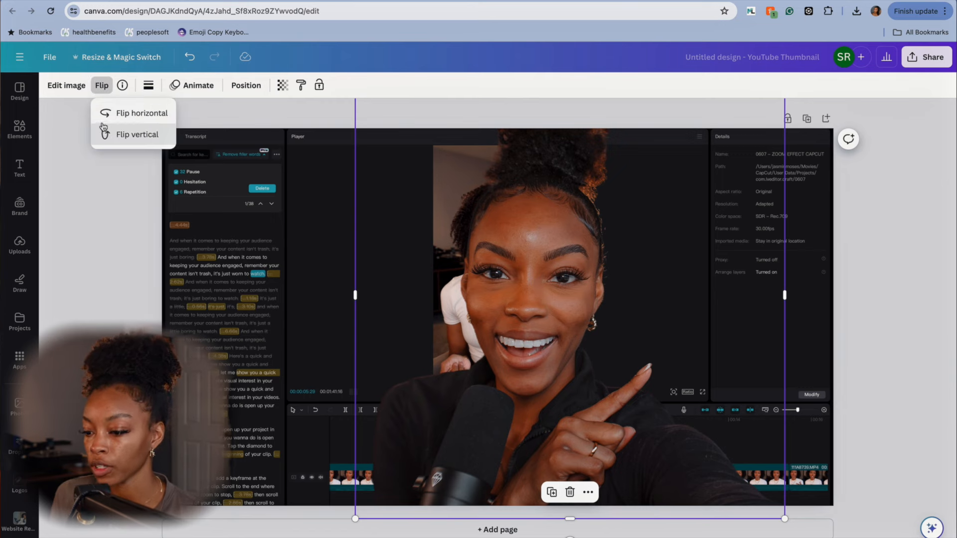
pyautogui.click(109, 113)
pyautogui.moveTo(592, 343); pyautogui.dragTo(520, 330)
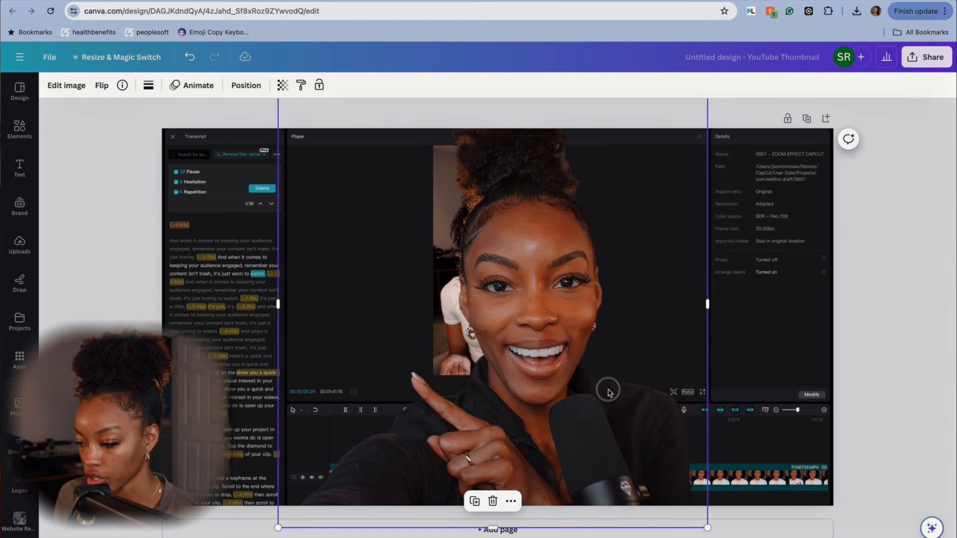
pyautogui.moveTo(609, 390); pyautogui.dragTo(695, 392)
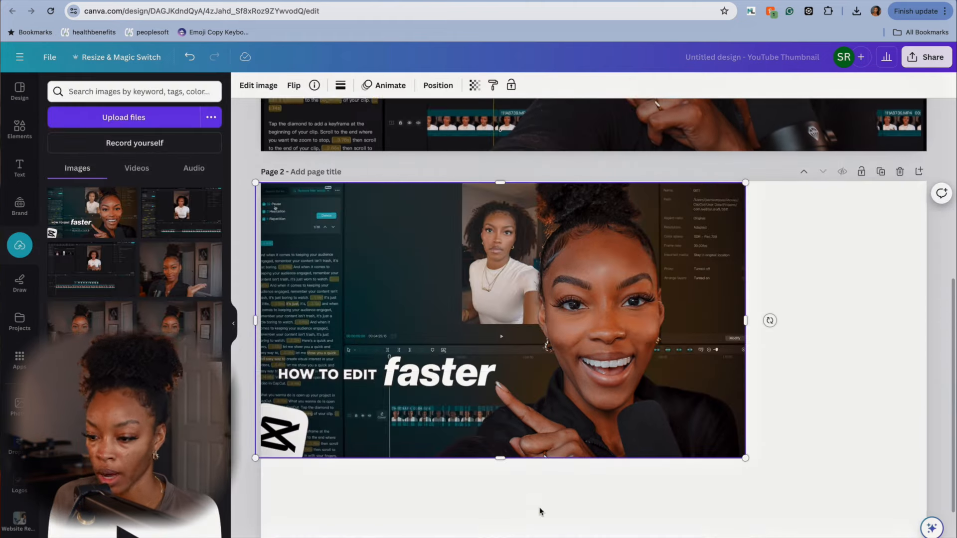
# Align the finished "How to edit faster" reference thumbnail with the corner of page 2 and enlarge it to fill the page
pyautogui.scroll(-1, 615, 274)
pyautogui.moveTo(614, 275)
pyautogui.mouseDown()
pyautogui.moveTo(629, 281)
pyautogui.moveTo(619, 273)
pyautogui.mouseUp()
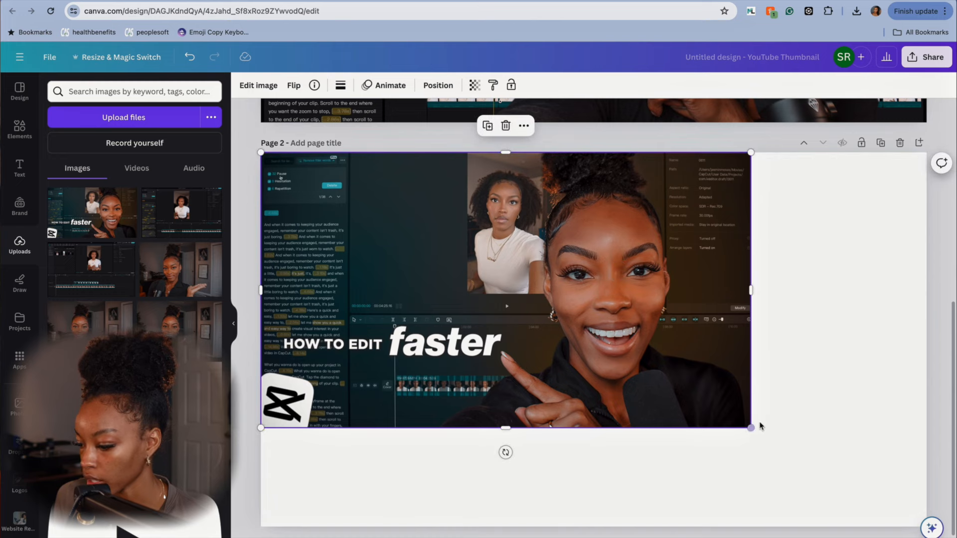
pyautogui.moveTo(750, 427); pyautogui.dragTo(927, 527)
pyautogui.click(941, 282)
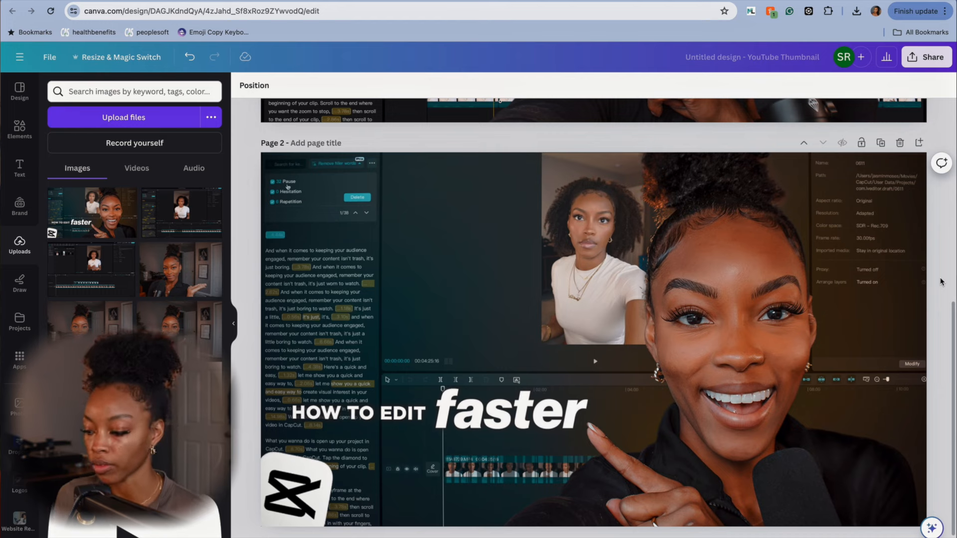
# Enlarge the cut-out portrait on page 1 and shift it up and slightly left
pyautogui.scroll(7, 743, 425)
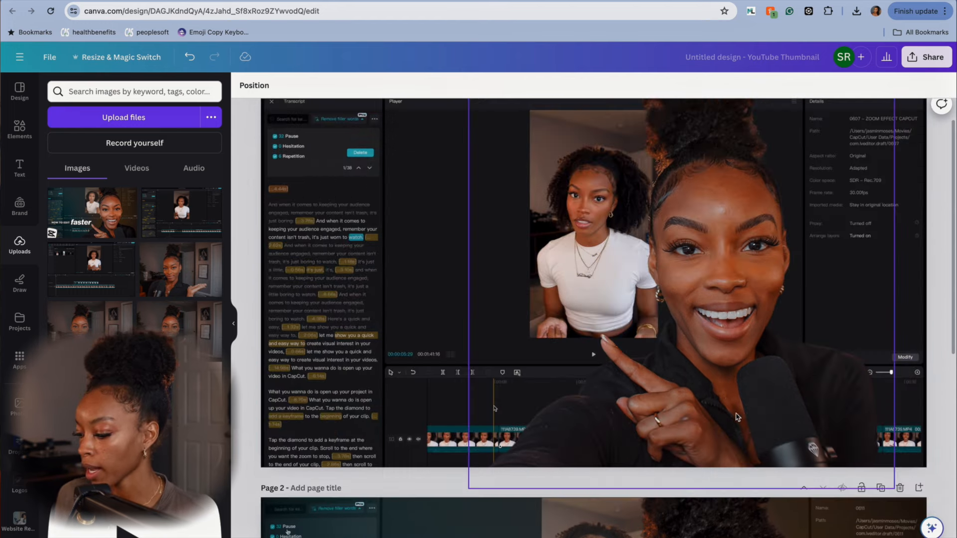
pyautogui.click(699, 353)
pyautogui.scroll(1, 699, 353)
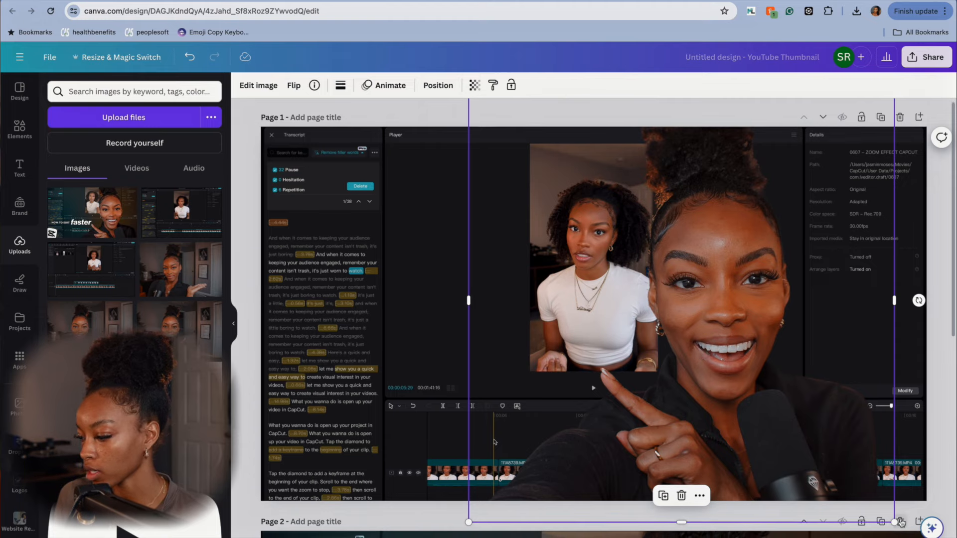
pyautogui.moveTo(895, 522); pyautogui.dragTo(950, 537)
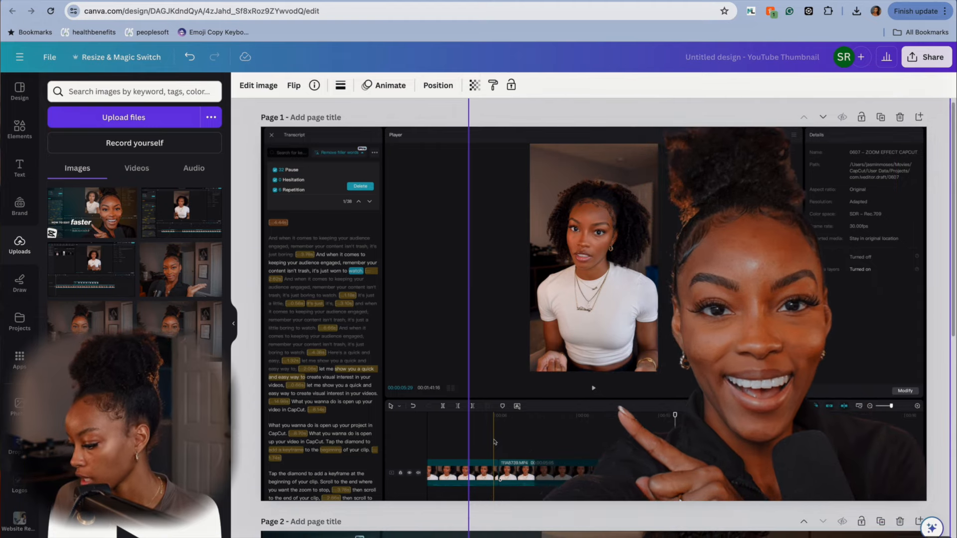
pyautogui.moveTo(805, 375); pyautogui.dragTo(798, 348)
# Match the reference on page 2 by enlarging the page 1 portrait slightly further left and shifting the editor screenshot's crop upward
pyautogui.scroll(-2, 922, 345)
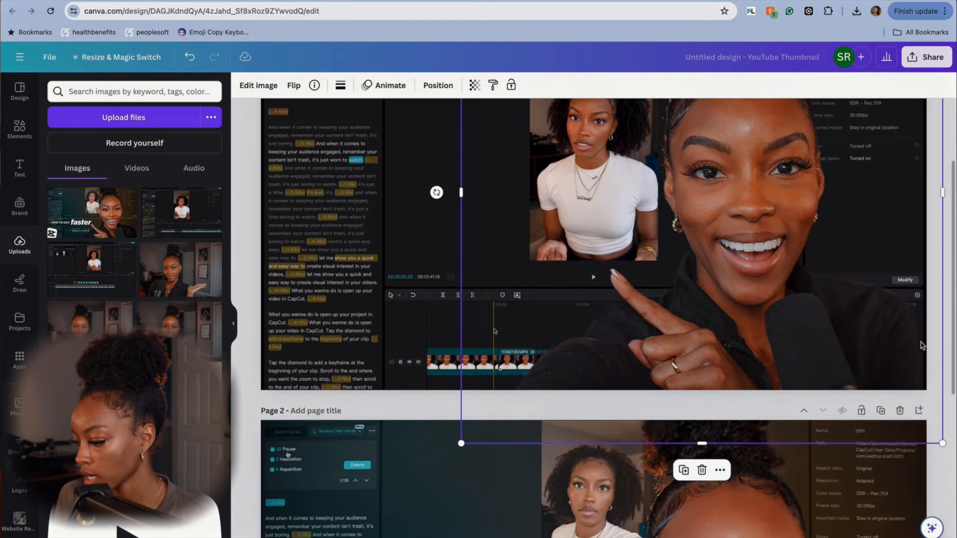
pyautogui.scroll(-5, 922, 376)
pyautogui.scroll(7, 923, 377)
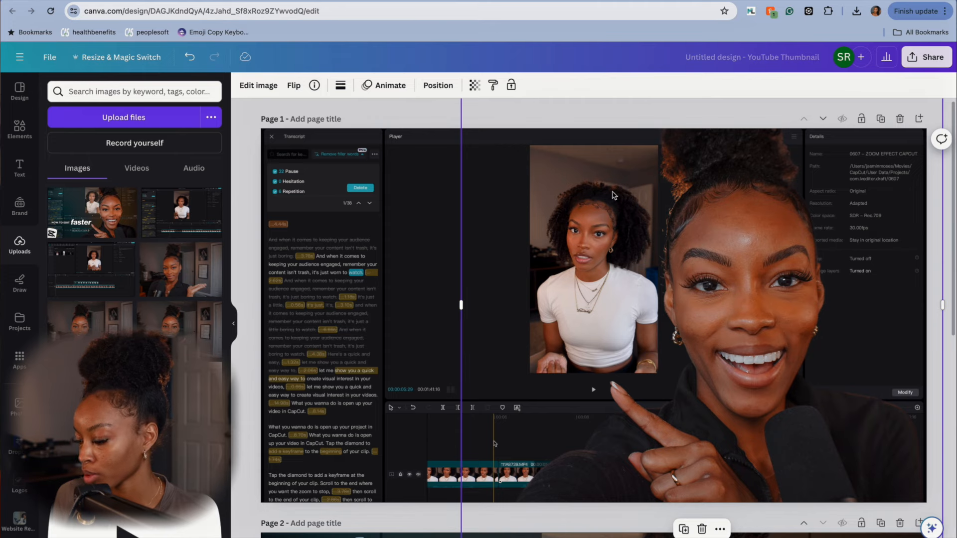
pyautogui.moveTo(579, 296); pyautogui.dragTo(686, 222)
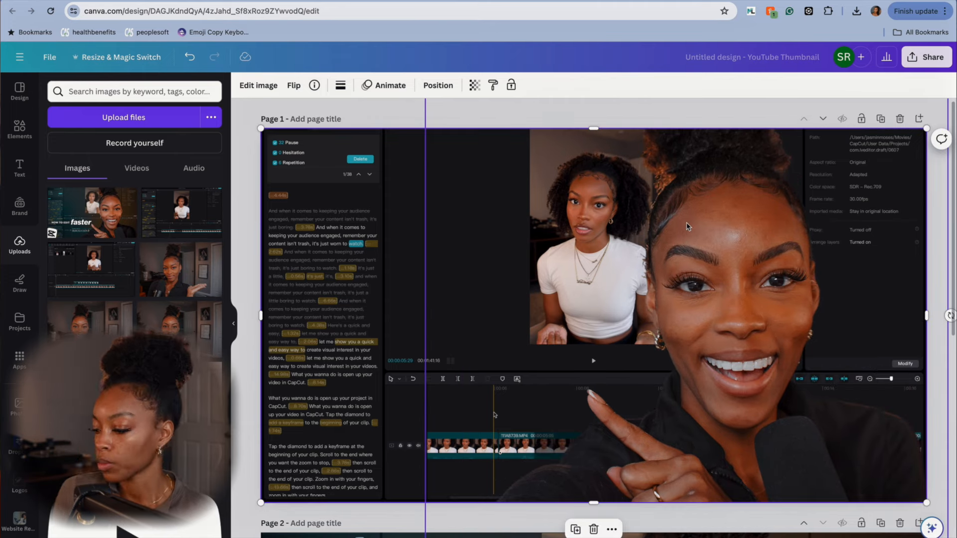
pyautogui.scroll(-5, 686, 223)
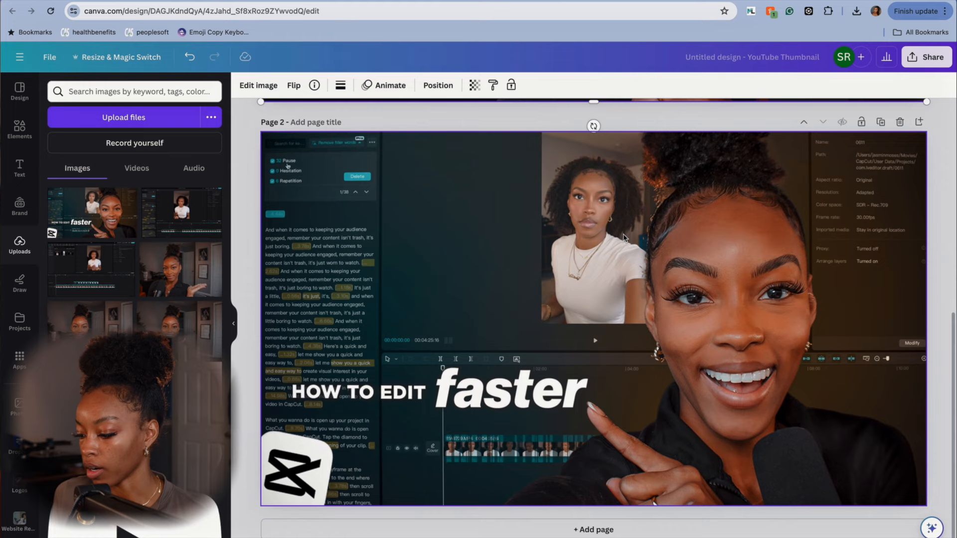
pyautogui.scroll(5, 532, 356)
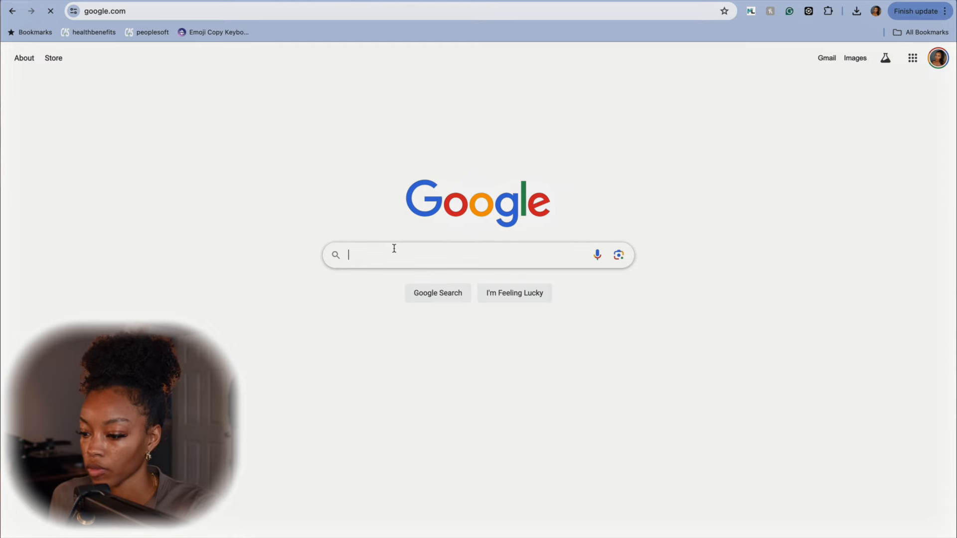
# Switch to Google in the browser and search images for "gradient blue to orange"
pyautogui.click(394, 248)
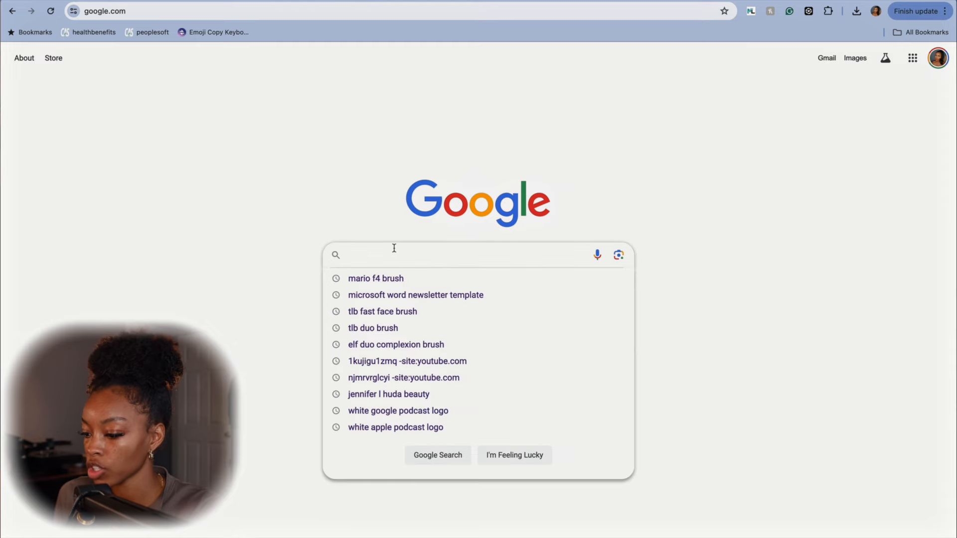
pyautogui.write('gra')
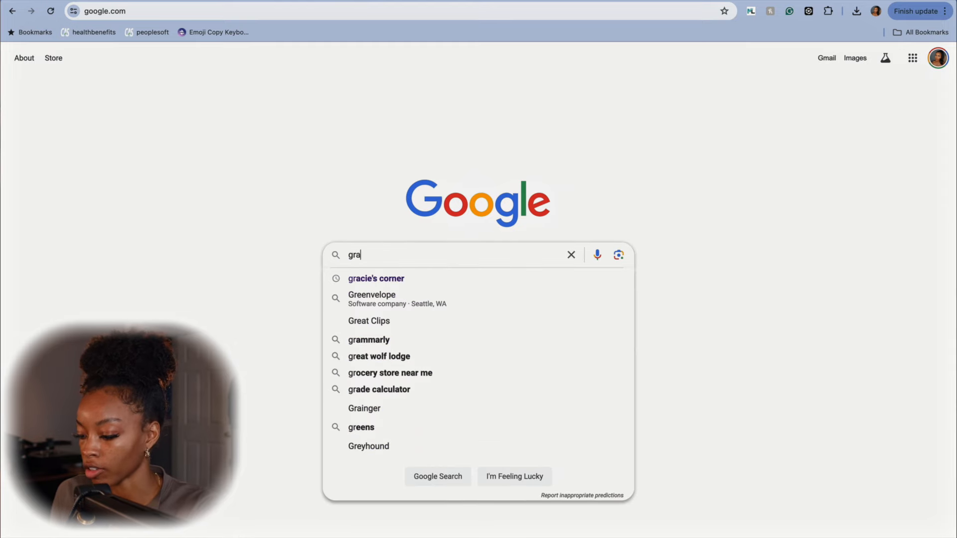
pyautogui.write('dient blue to orang')
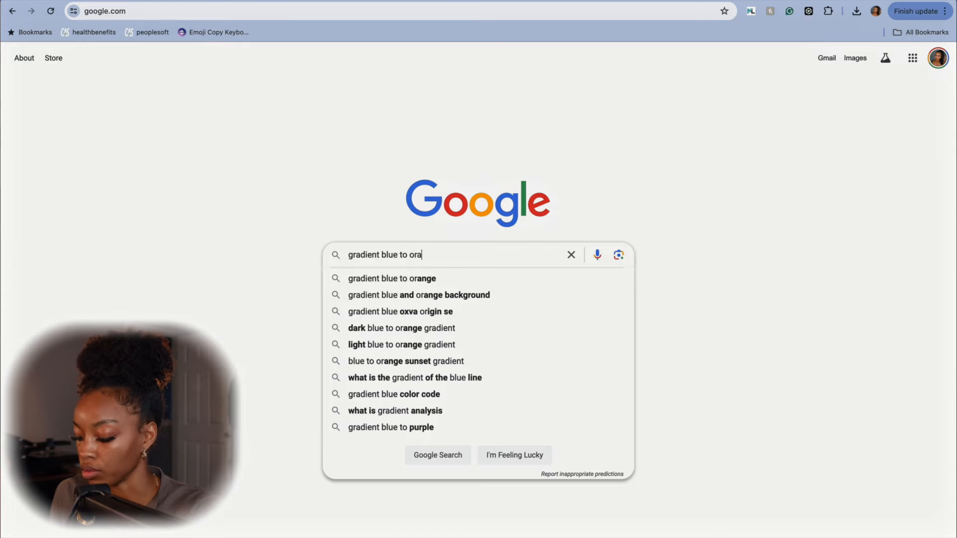
pyautogui.press('Return')
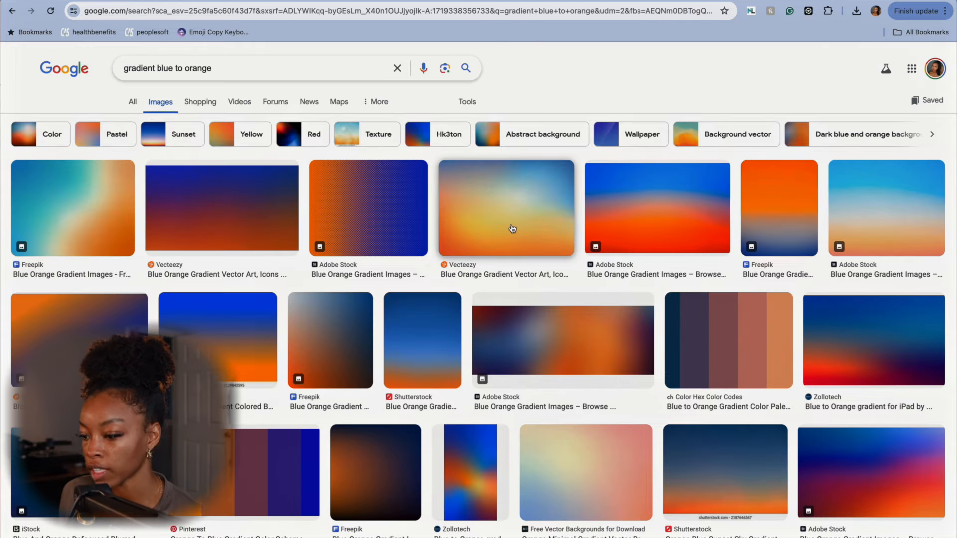
# Preview the Vecteezy and Freepik gradients, visit the Freepik page, and choose the first blue-to-orange gradient image
pyautogui.click(513, 228)
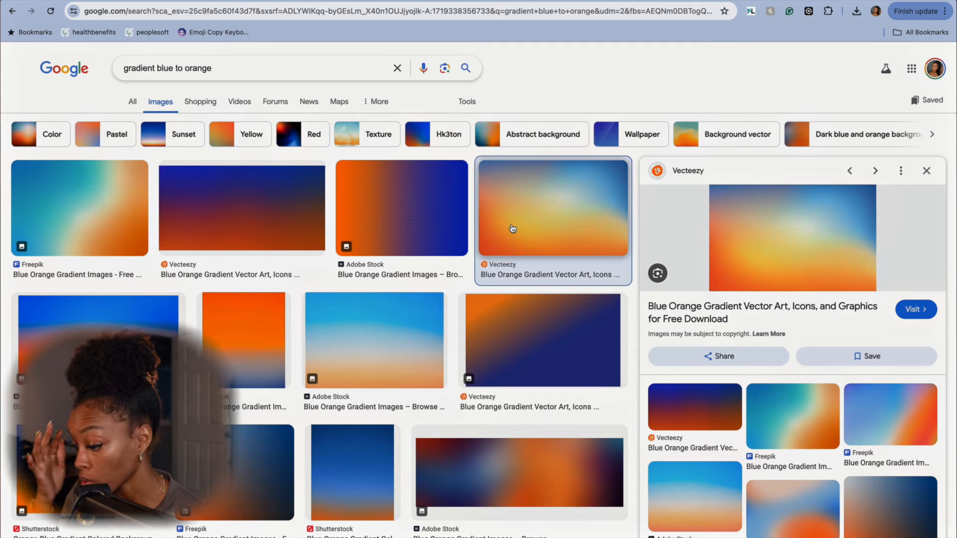
pyautogui.click(73, 228)
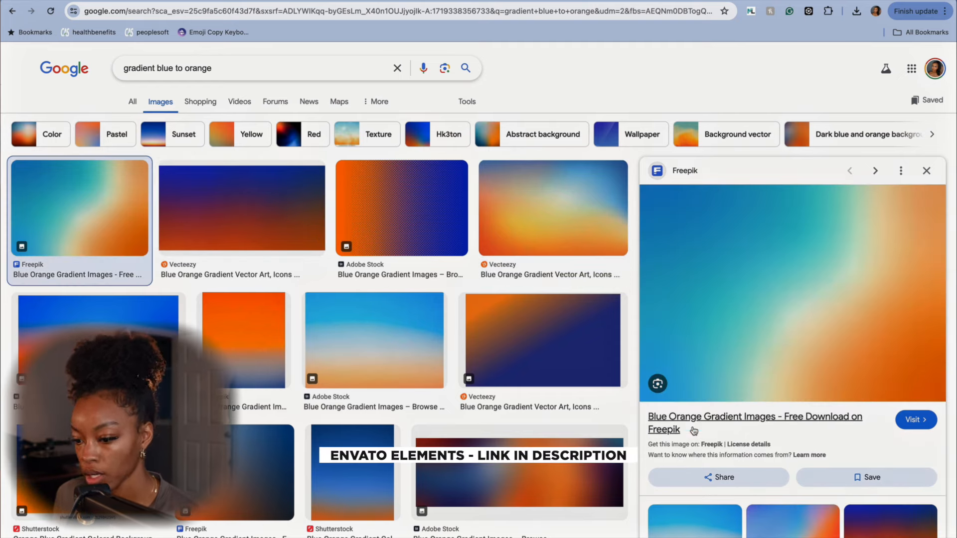
pyautogui.click(768, 359)
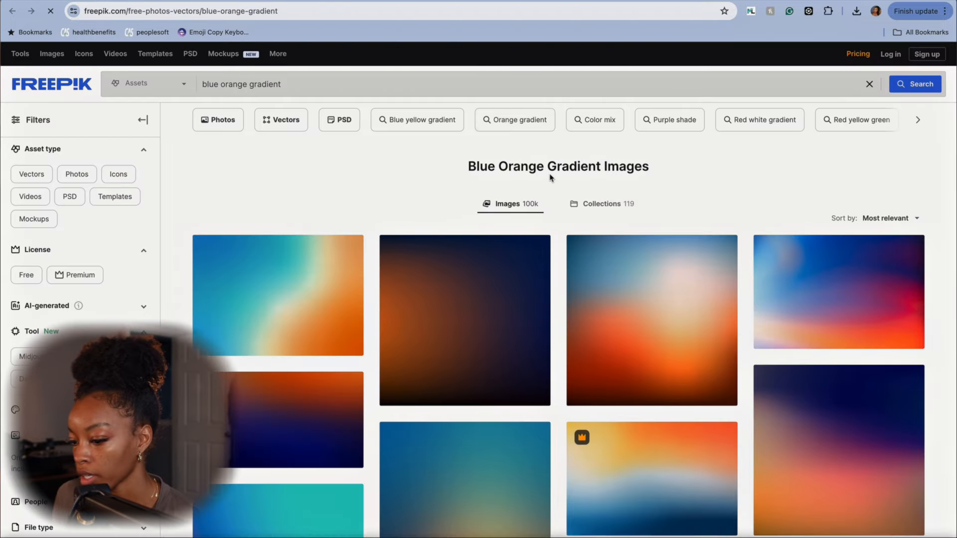
pyautogui.click(300, 288)
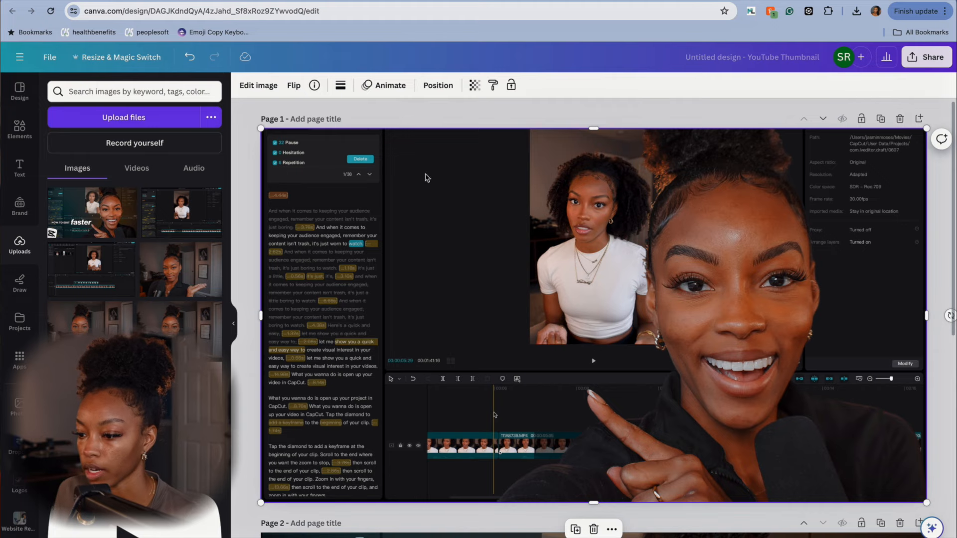
# Paste the blue-to-orange gradient onto page 1, enlarge it to fill the page, and send it one layer back behind the portrait
pyautogui.press('super+v')
pyautogui.moveTo(676, 364); pyautogui.dragTo(530, 309)
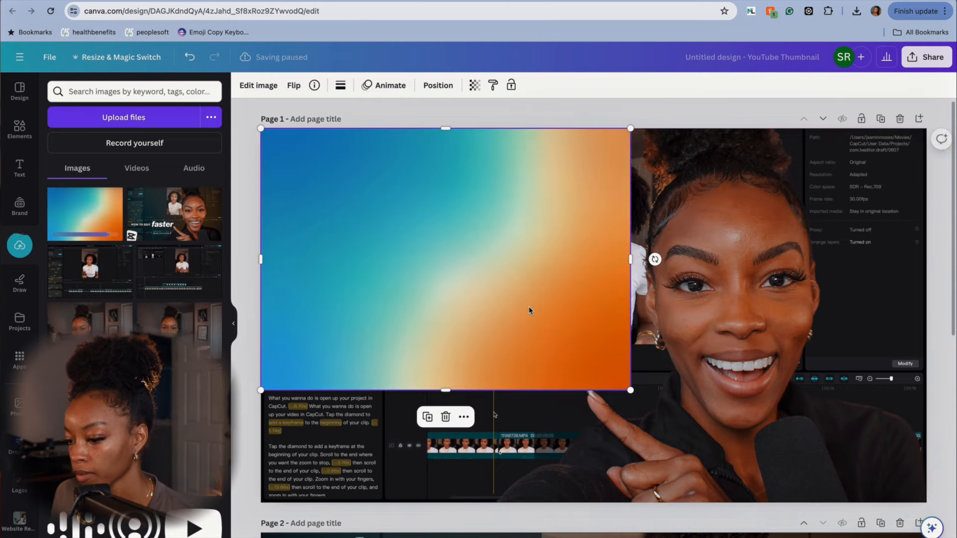
pyautogui.moveTo(633, 391); pyautogui.dragTo(782, 528)
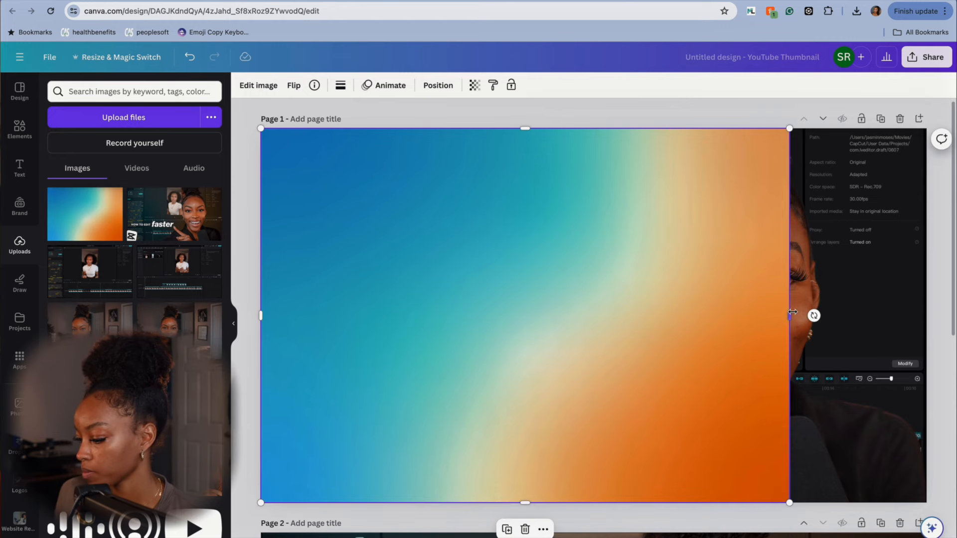
pyautogui.moveTo(792, 312); pyautogui.dragTo(929, 306)
pyautogui.press('super+[')
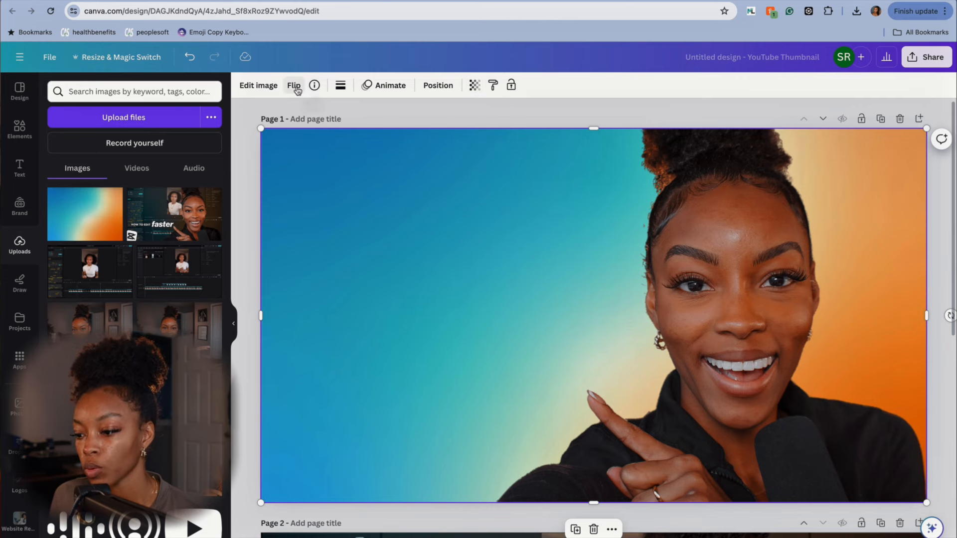
# Set the gradient's transparency to 32 and compare page 1 with the reference on page 2
pyautogui.click(256, 85)
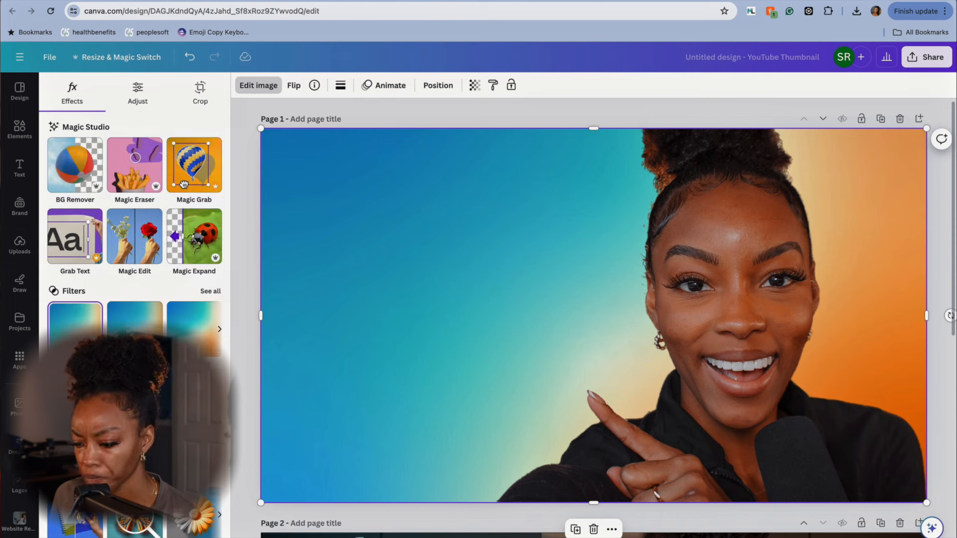
pyautogui.click(135, 99)
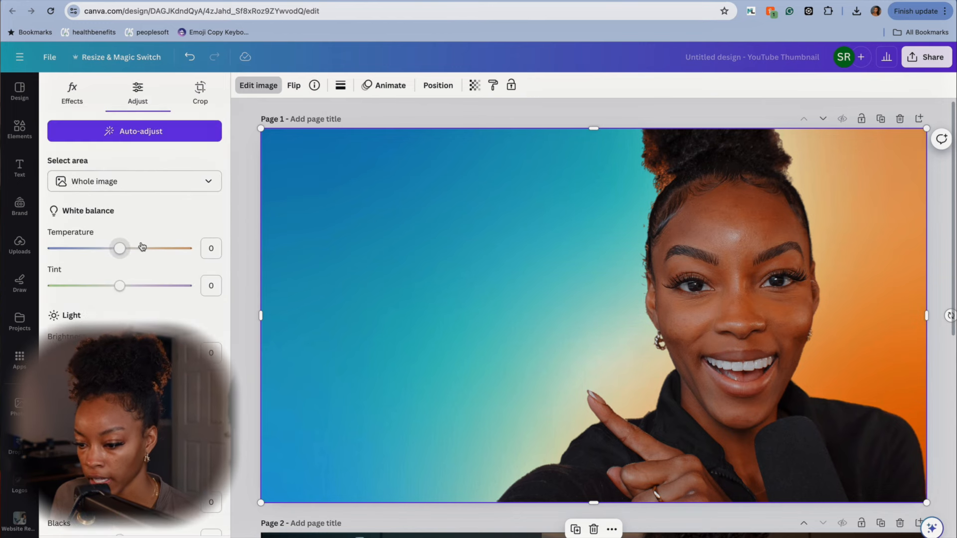
pyautogui.scroll(-6, 141, 246)
pyautogui.scroll(6, 141, 245)
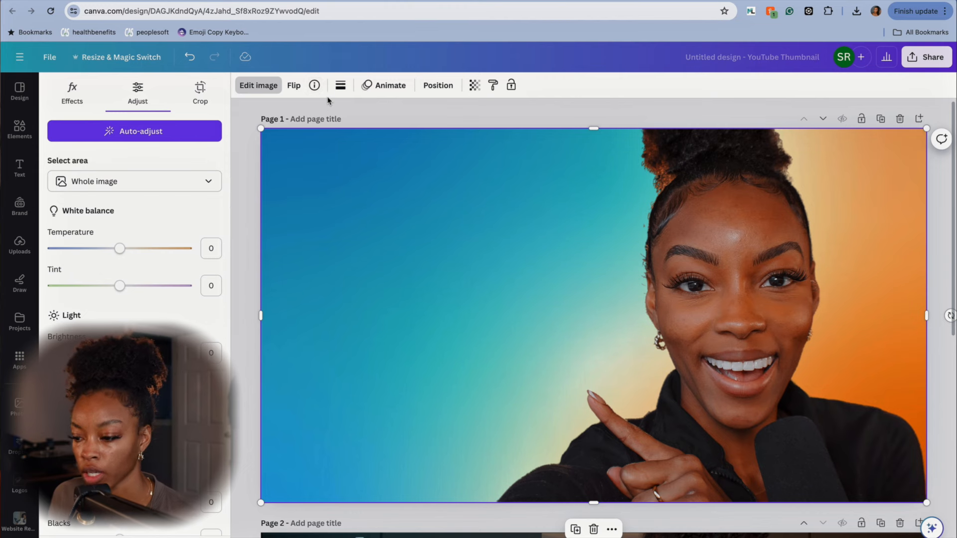
pyautogui.click(475, 85)
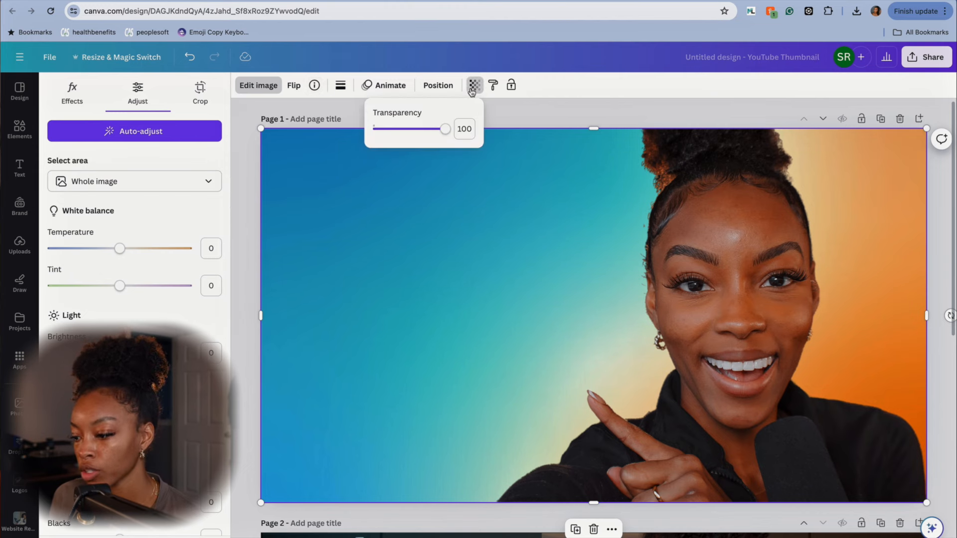
pyautogui.moveTo(445, 132); pyautogui.dragTo(396, 129)
pyautogui.scroll(-8, 598, 395)
pyautogui.scroll(8, 600, 399)
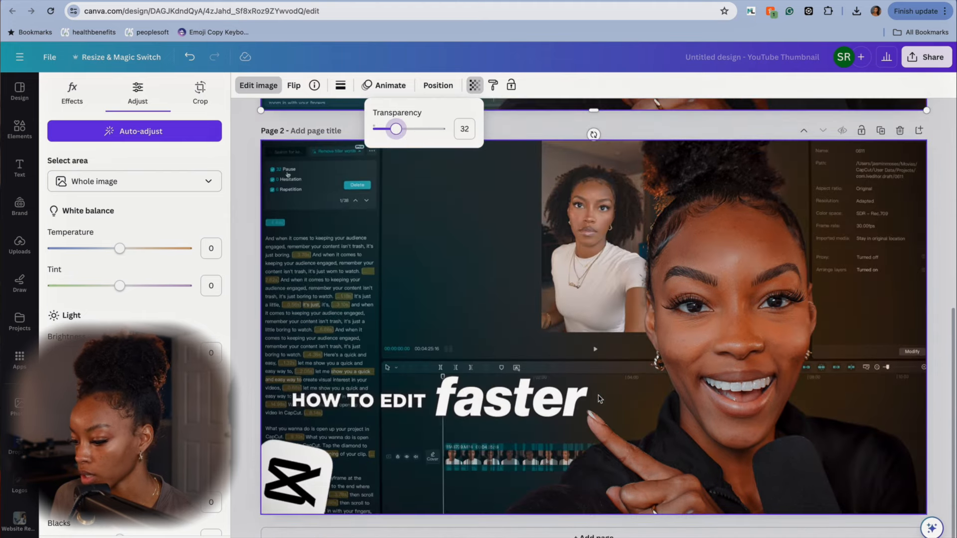
pyautogui.scroll(-8, 420, 159)
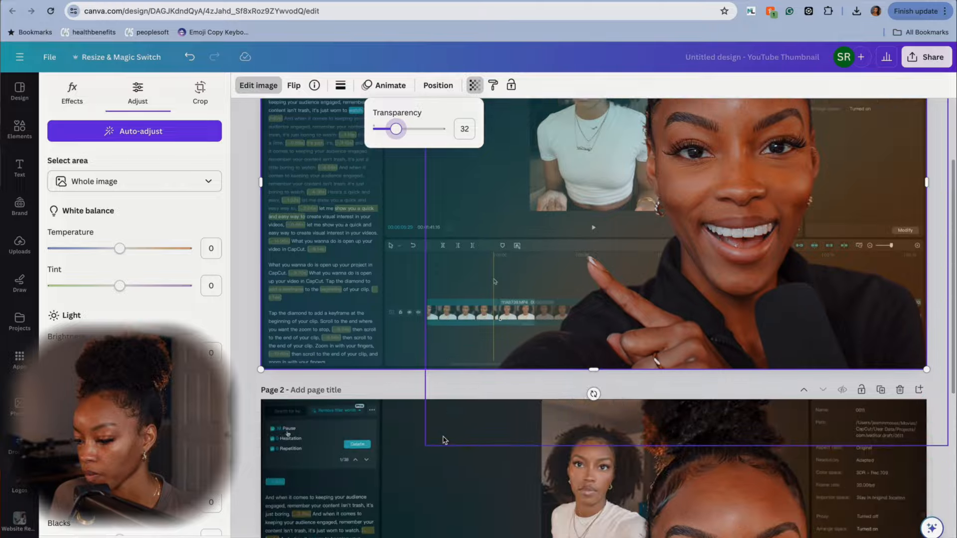
pyautogui.scroll(8, 470, 393)
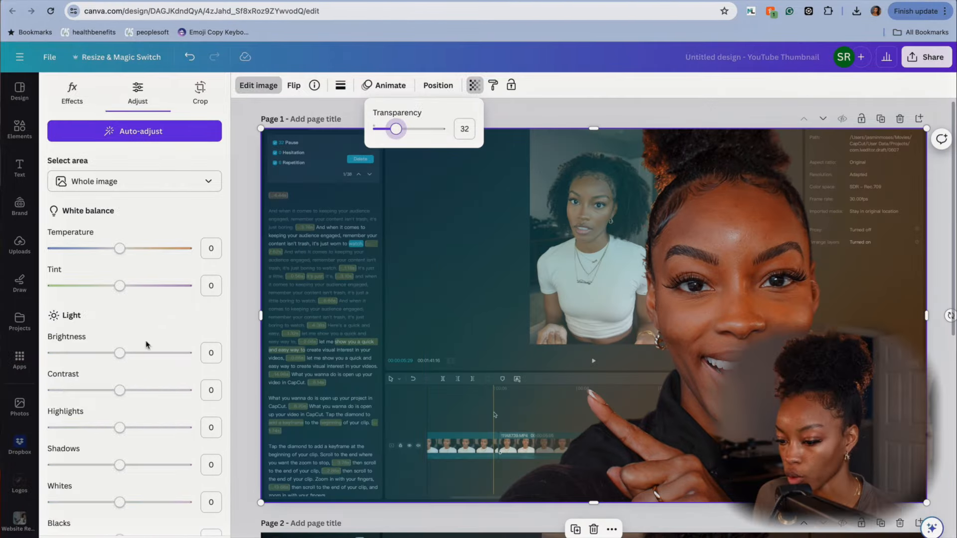
# Adjust the gradient's light: brightness -70, contrast 32, highlights -83, shadows -68, and whites -29
pyautogui.moveTo(120, 353); pyautogui.dragTo(69, 351)
pyautogui.moveTo(121, 394); pyautogui.dragTo(145, 396)
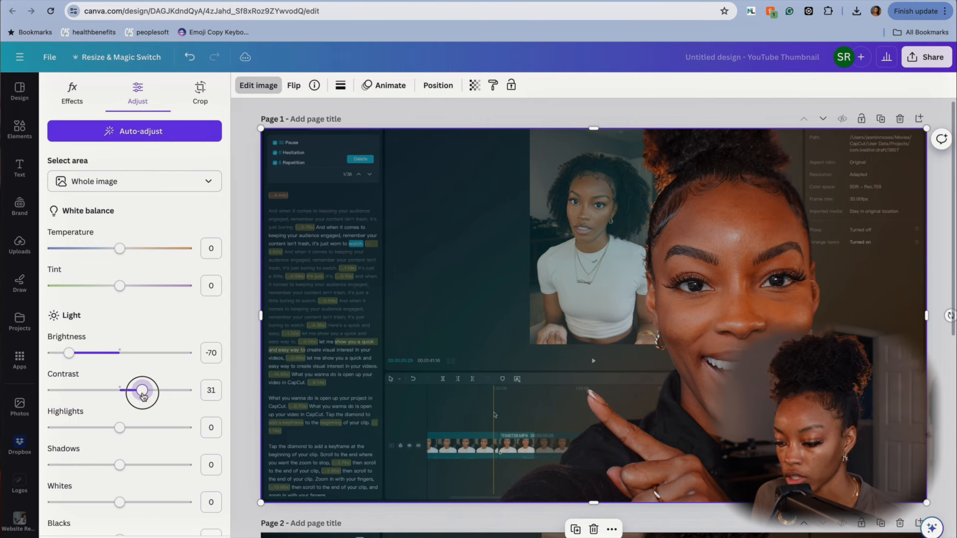
pyautogui.moveTo(144, 397); pyautogui.dragTo(145, 397)
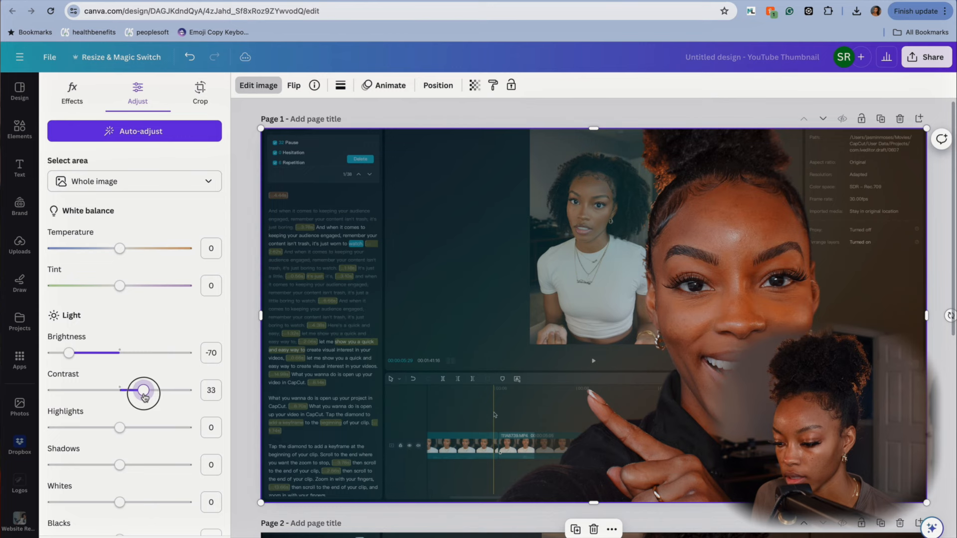
pyautogui.moveTo(123, 430); pyautogui.dragTo(60, 426)
pyautogui.moveTo(117, 467); pyautogui.dragTo(71, 468)
pyautogui.moveTo(119, 505); pyautogui.dragTo(99, 501)
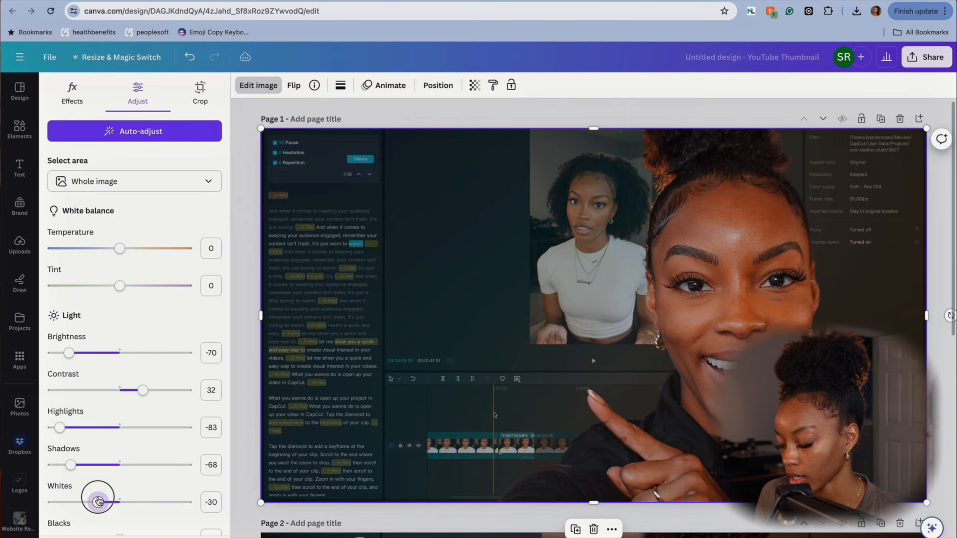
# Check the reference on page 2 and set the gradient's vibrance to 63 and saturation to 23
pyautogui.scroll(-6, 524, 413)
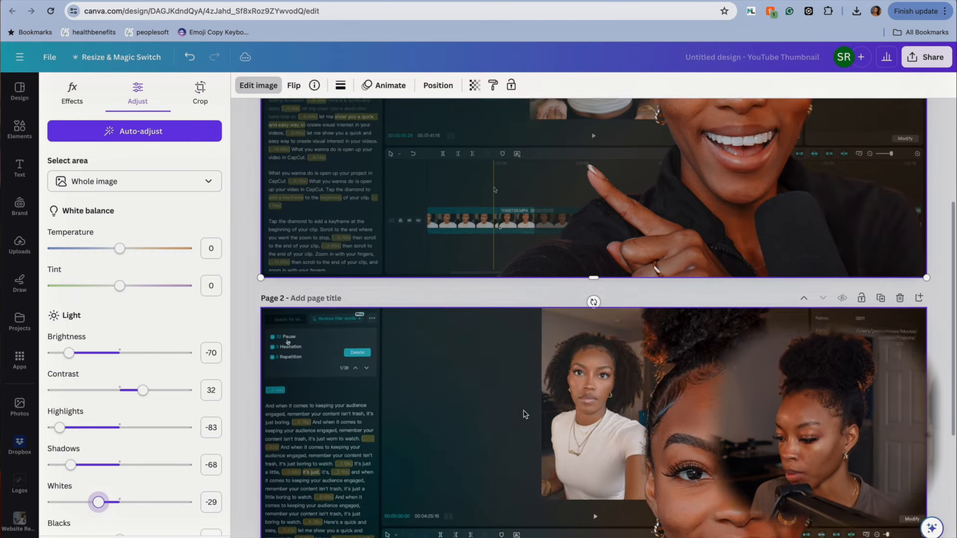
pyautogui.scroll(-3, 134, 349)
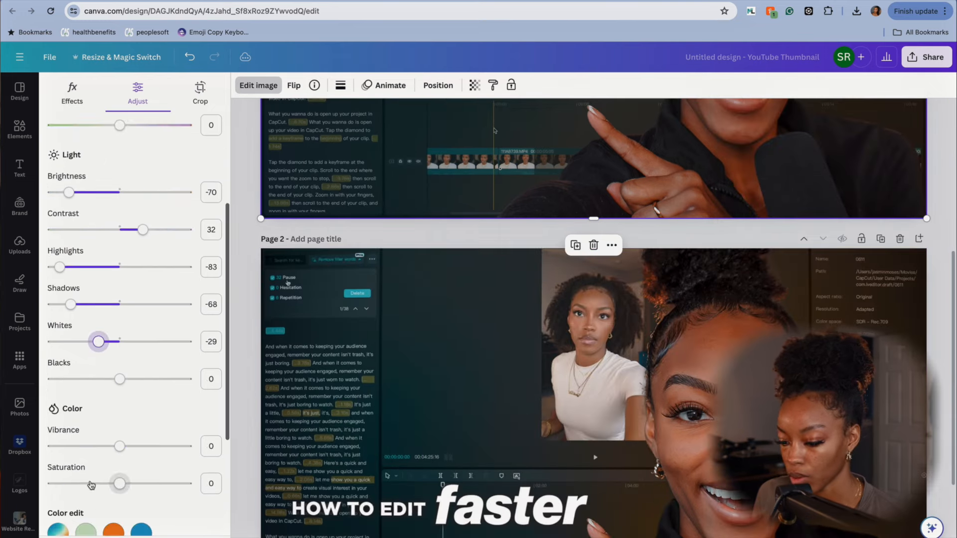
pyautogui.moveTo(120, 447); pyautogui.dragTo(165, 446)
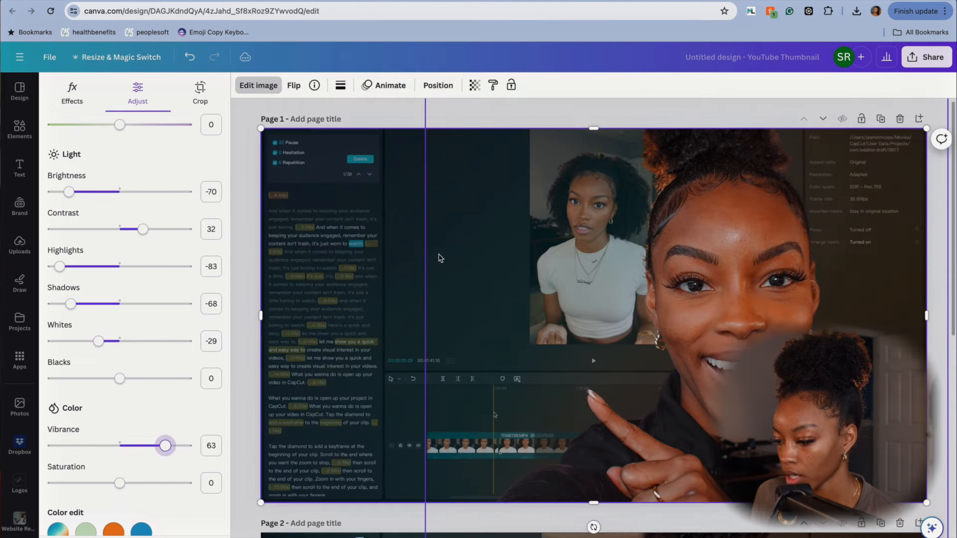
pyautogui.moveTo(114, 484); pyautogui.dragTo(137, 483)
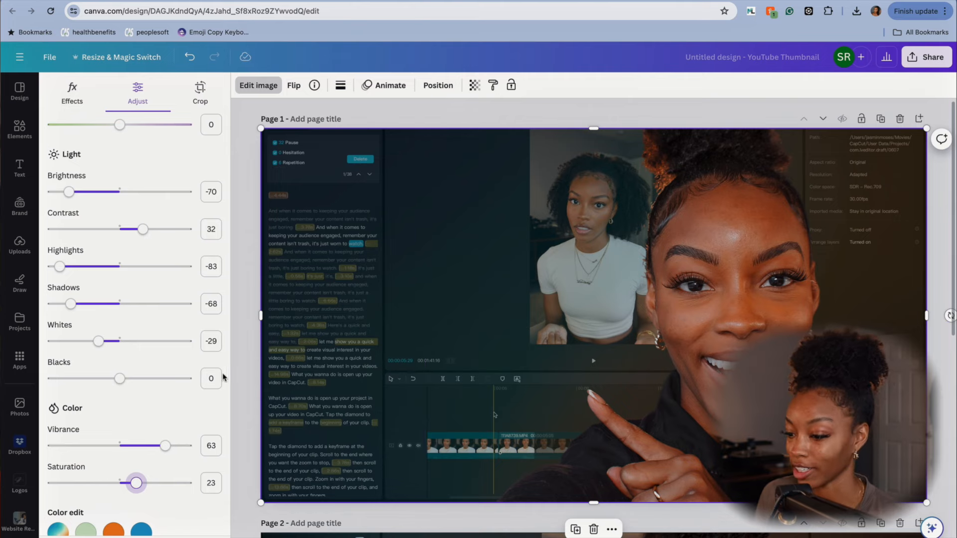
pyautogui.click(248, 381)
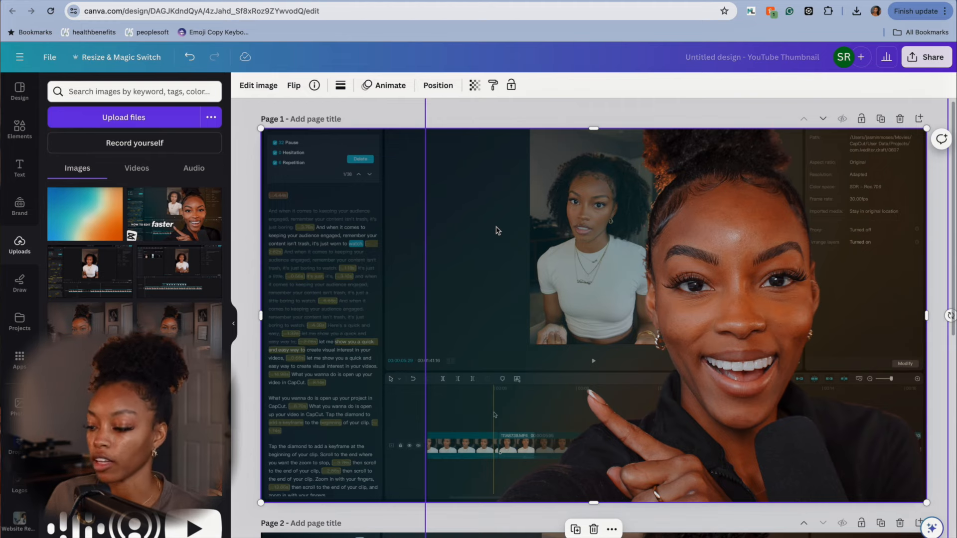
# Review the reference headline on page 2, and add the text "how to edit" to page 1 in bold uppercase
pyautogui.scroll(-5, 498, 230)
pyautogui.scroll(-4, 497, 230)
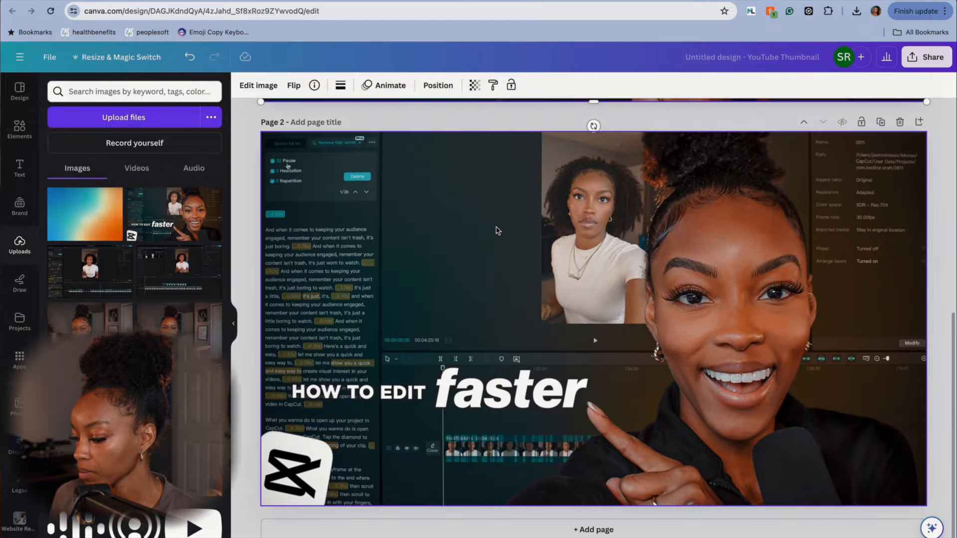
pyautogui.scroll(8, 387, 285)
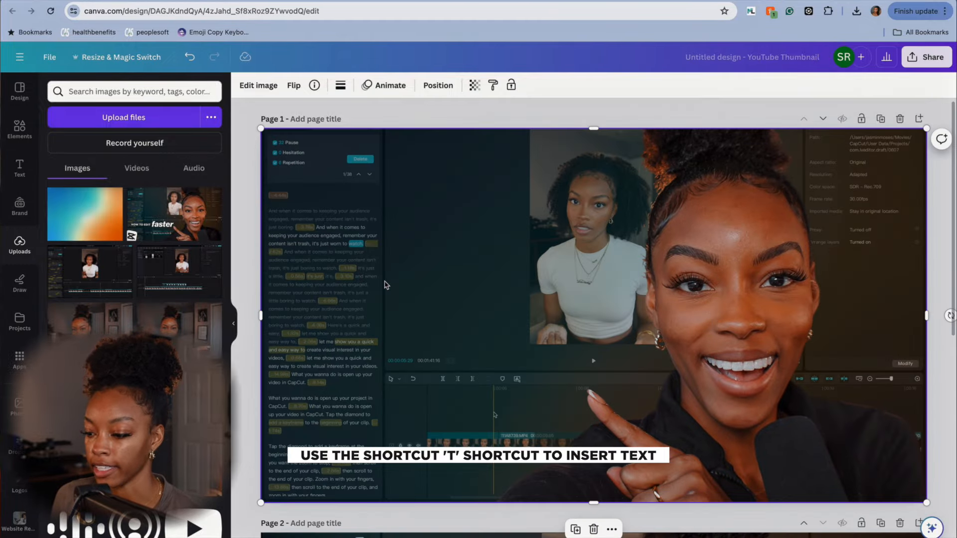
pyautogui.press('t')
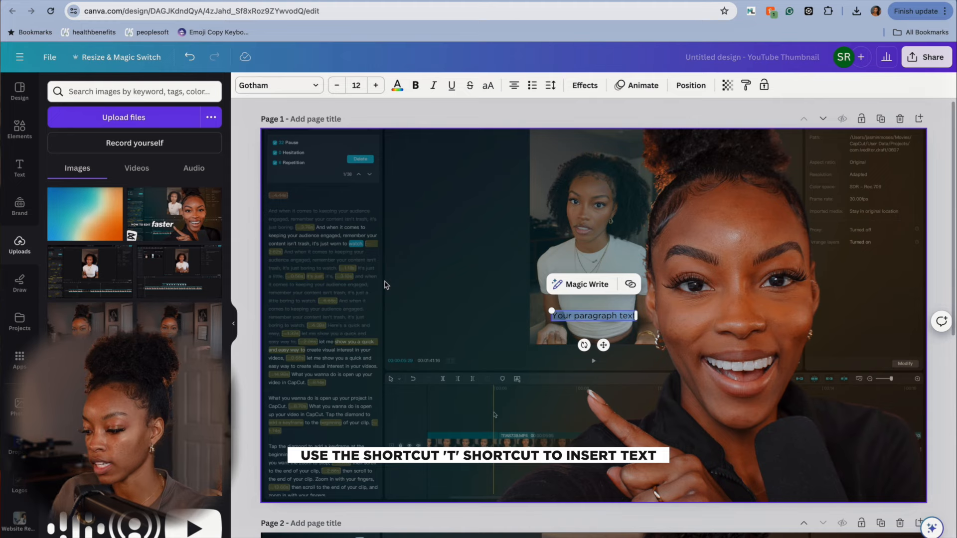
pyautogui.write('how to edit')
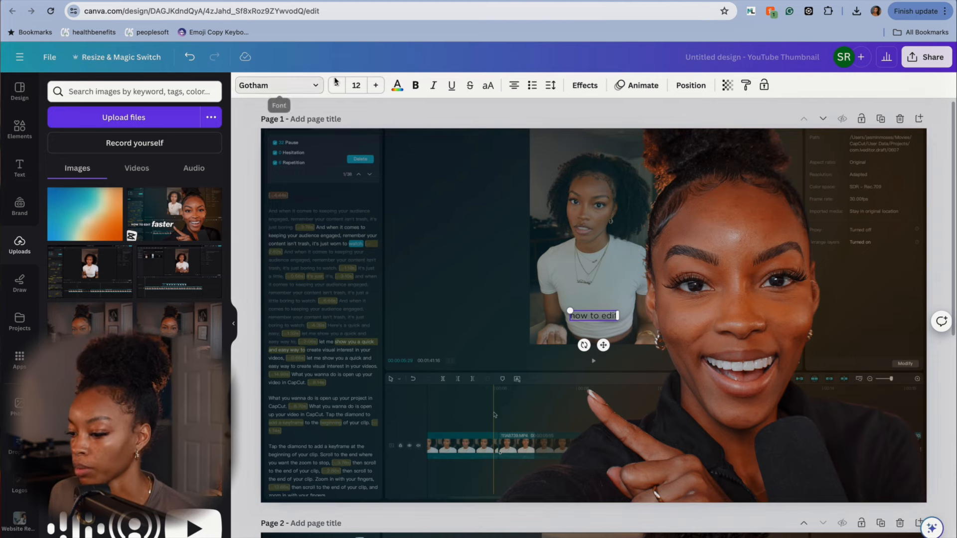
pyautogui.click(415, 85)
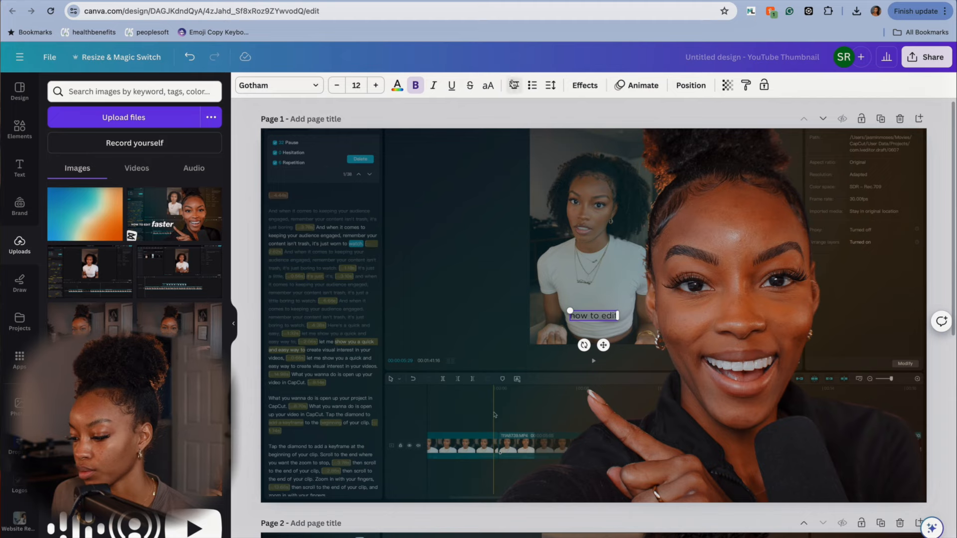
pyautogui.click(490, 86)
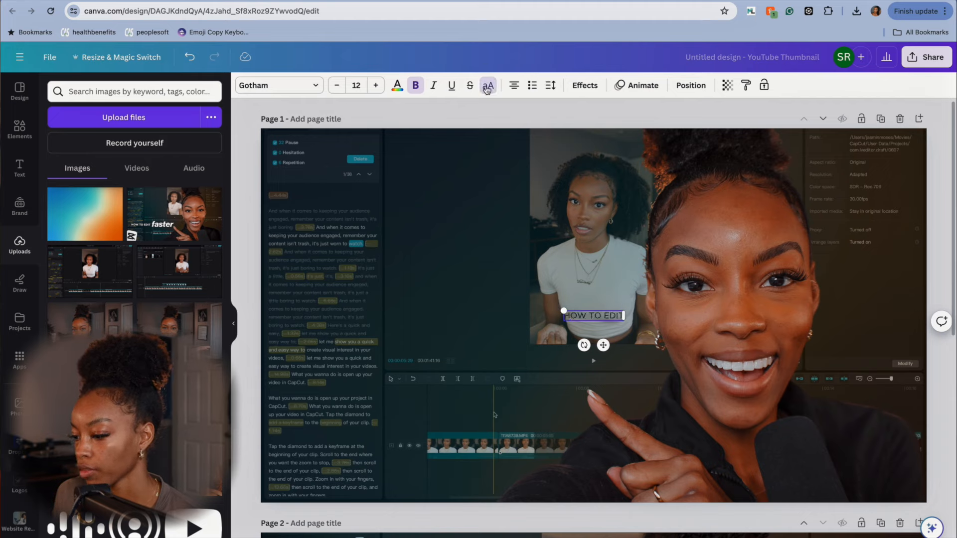
# Apply the Black weight of the Gotham font to the HOW TO EDIT text on page 1
pyautogui.click(307, 85)
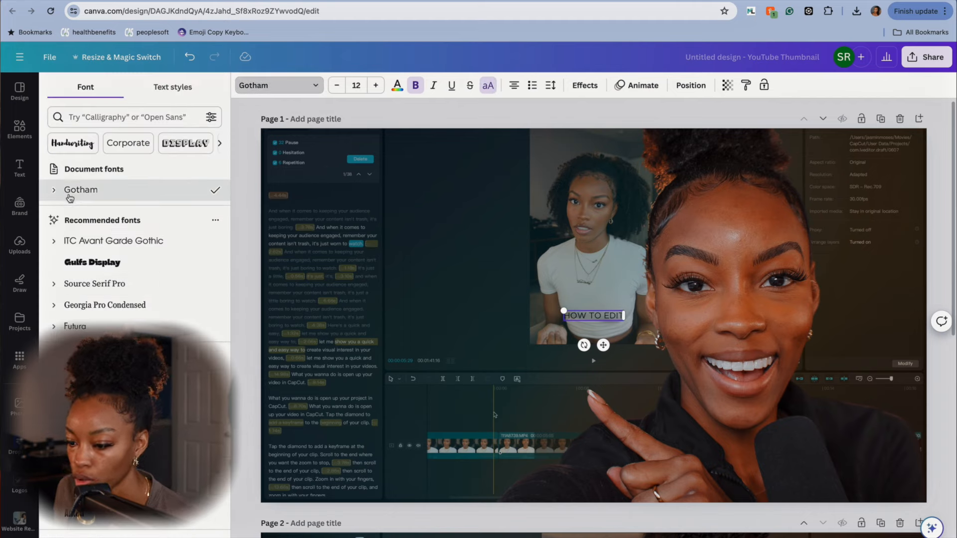
pyautogui.click(53, 194)
pyautogui.click(103, 276)
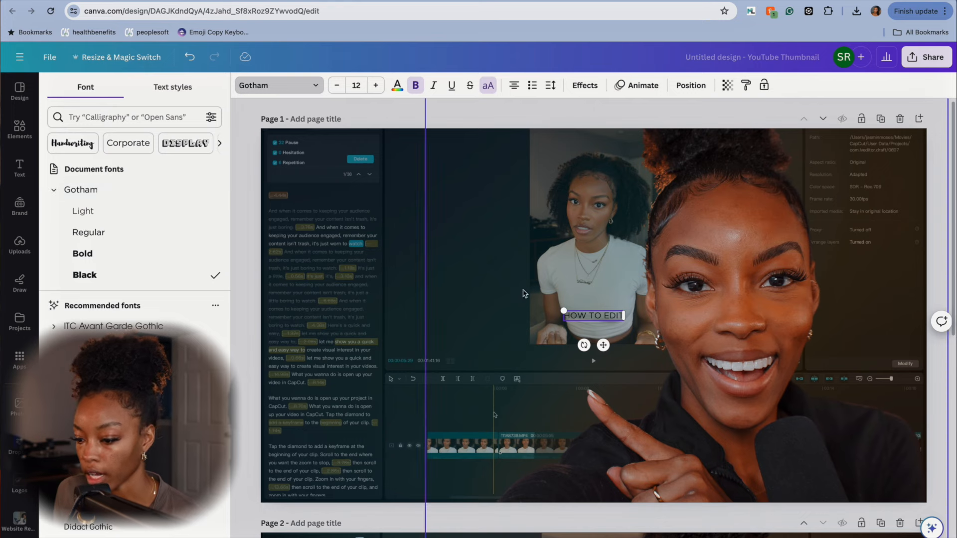
pyautogui.click(530, 306)
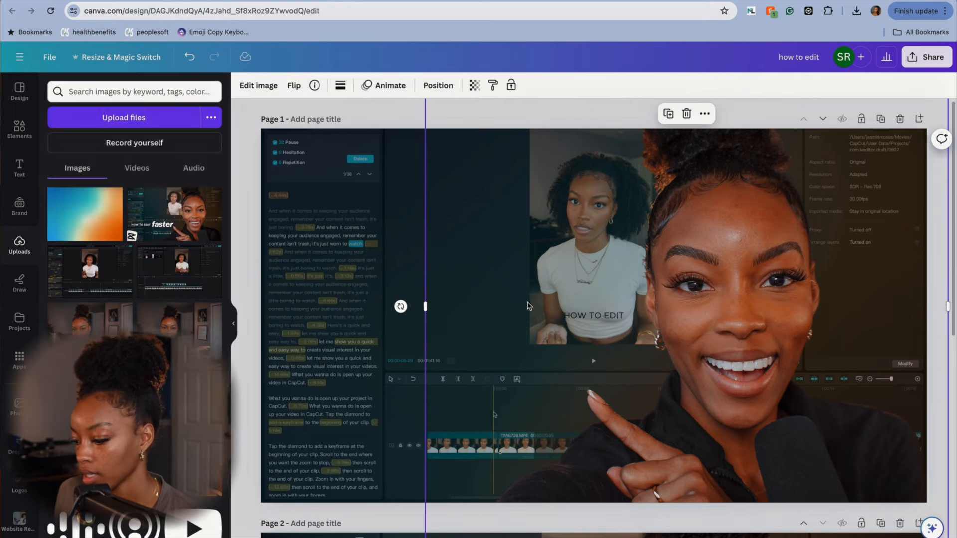
pyautogui.click(606, 315)
pyautogui.click(247, 89)
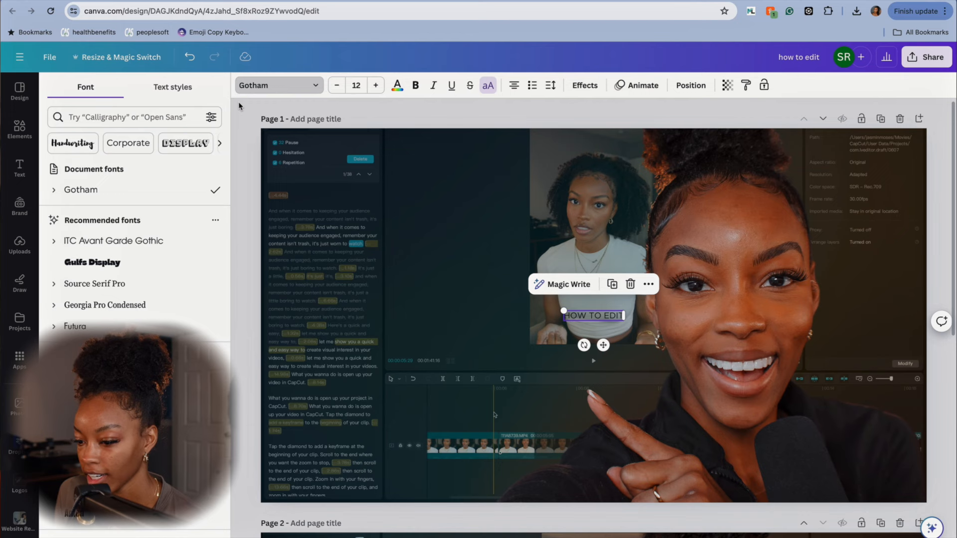
pyautogui.click(54, 190)
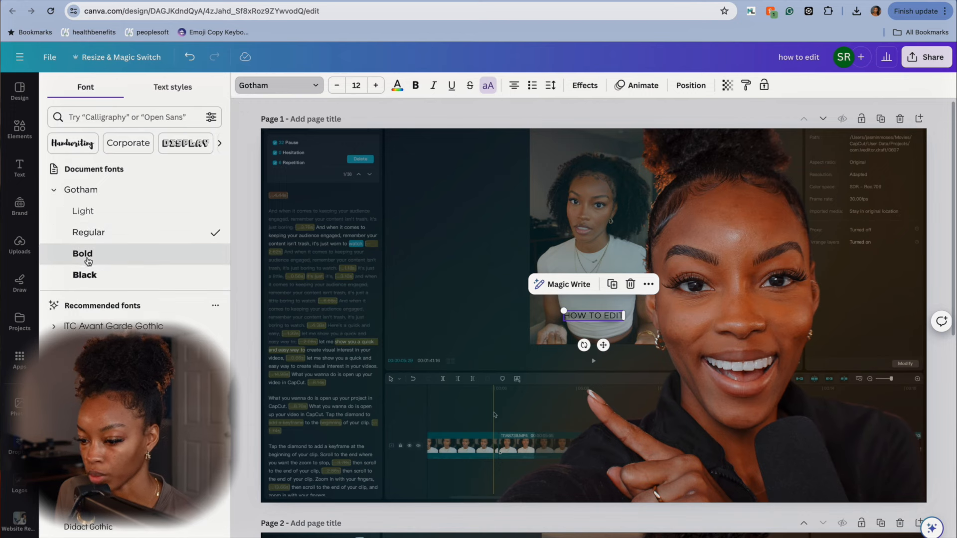
pyautogui.click(85, 275)
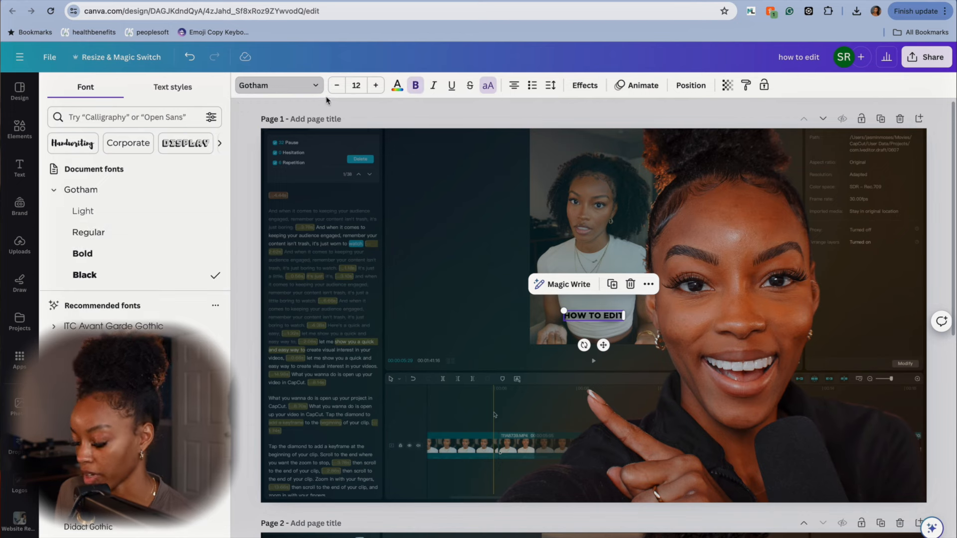
# Enlarge the HOW TO EDIT text to font size 33.9 and color it white
pyautogui.click(362, 84)
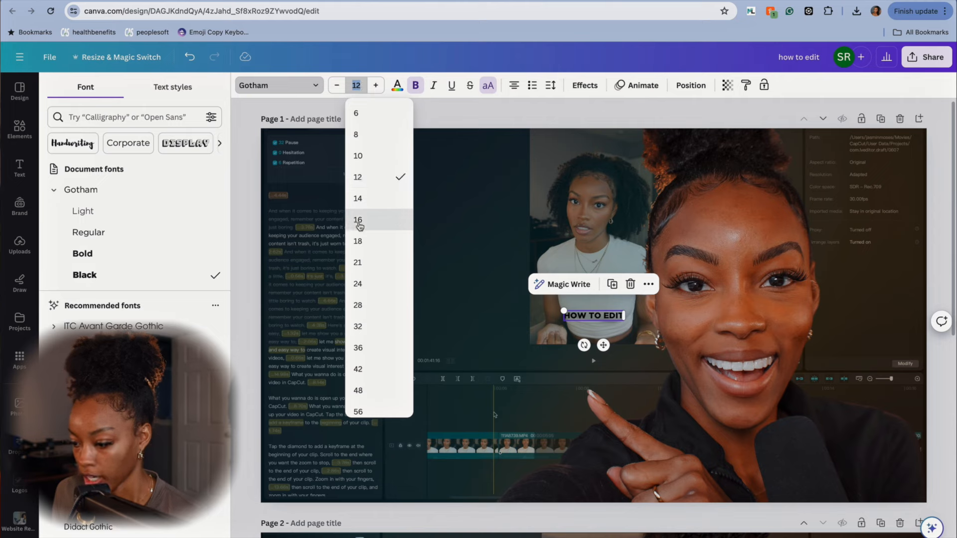
pyautogui.click(361, 241)
pyautogui.moveTo(548, 311); pyautogui.dragTo(470, 298)
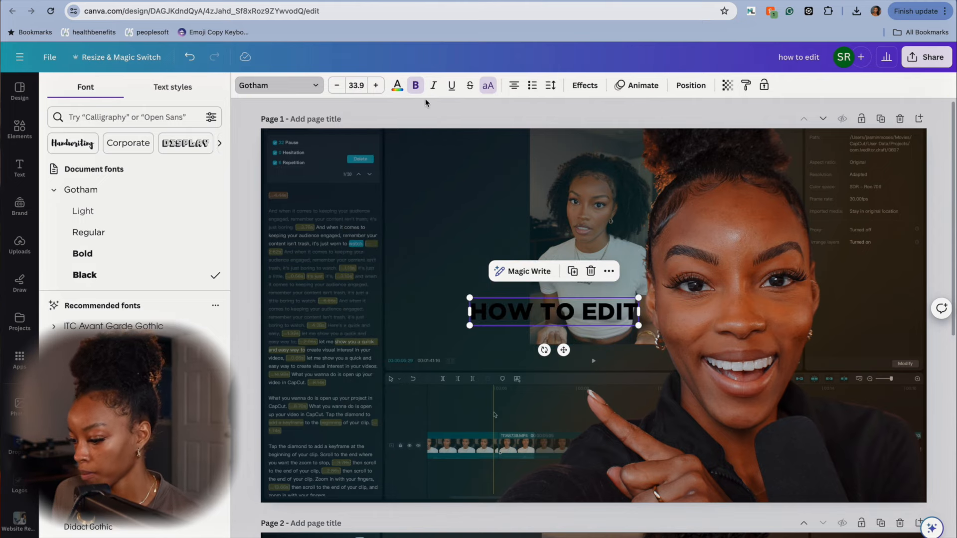
pyautogui.click(397, 86)
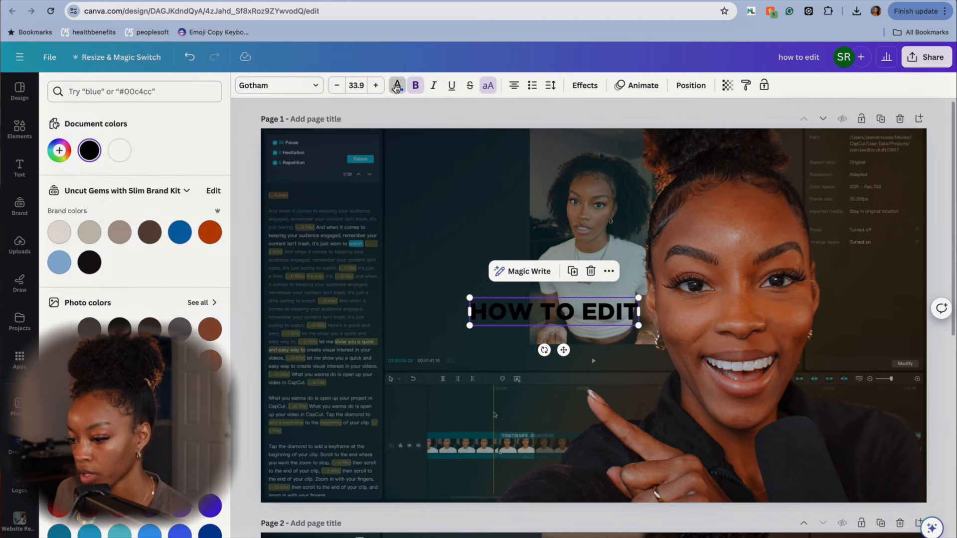
pyautogui.click(113, 145)
# Move the HOW TO EDIT text down and left above the timeline, shrink it to size 25.6, and check page 2's headline
pyautogui.moveTo(564, 351); pyautogui.dragTo(459, 394)
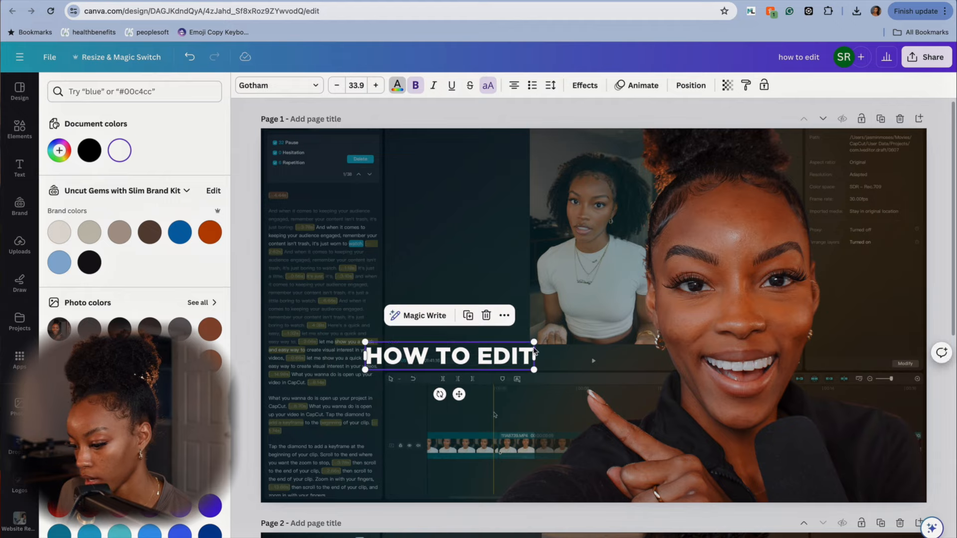
pyautogui.moveTo(535, 371); pyautogui.dragTo(495, 363)
pyautogui.scroll(-8, 494, 369)
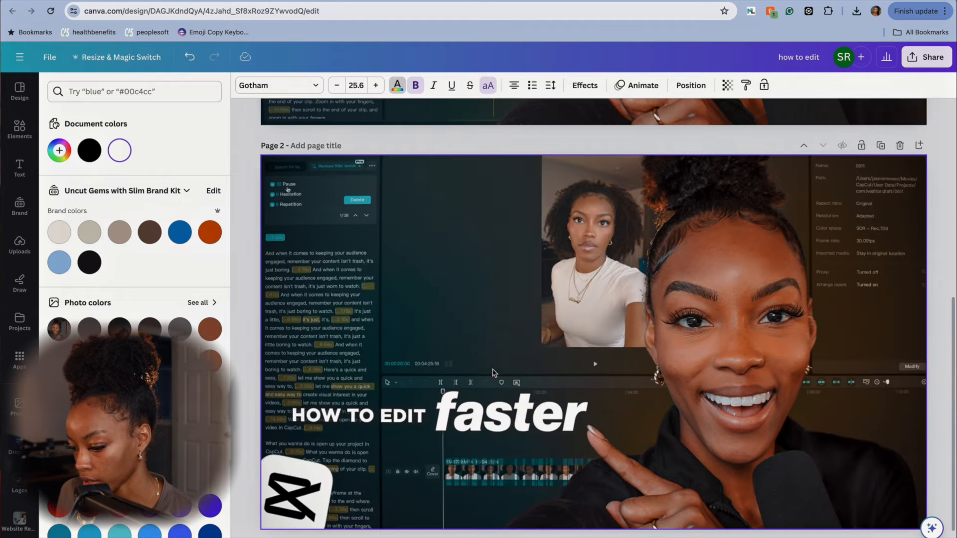
# Try the Lift effect at intensity 100 on page 1's HOW TO EDIT text
pyautogui.scroll(8, 493, 373)
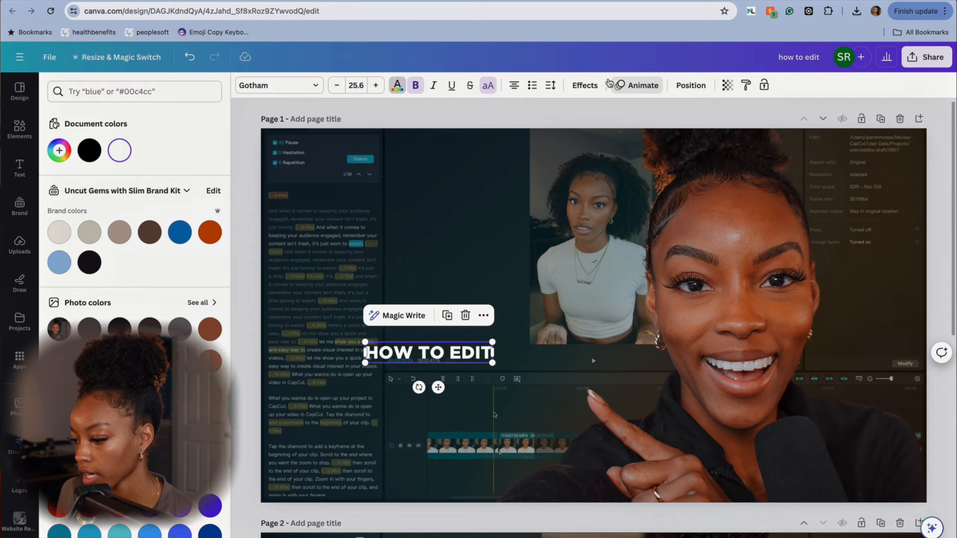
pyautogui.click(586, 86)
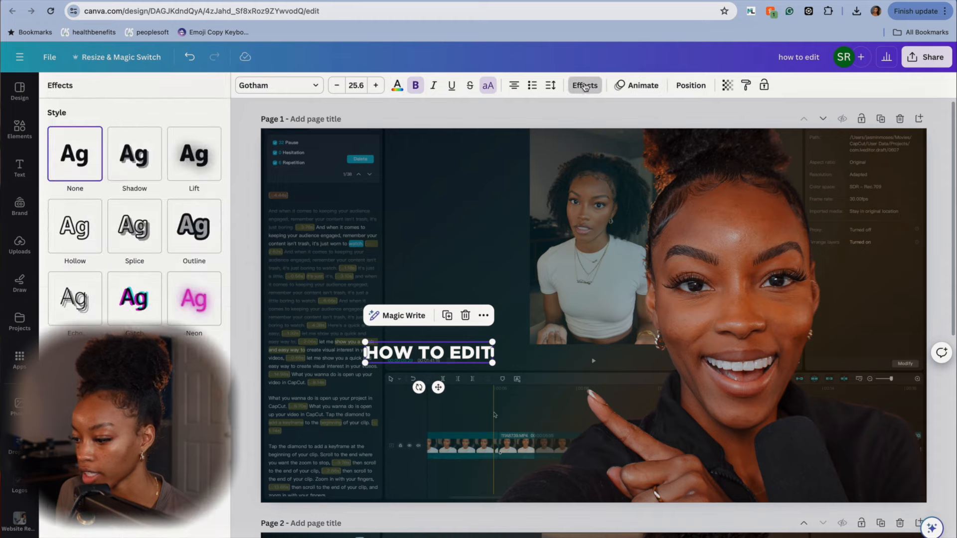
pyautogui.click(201, 157)
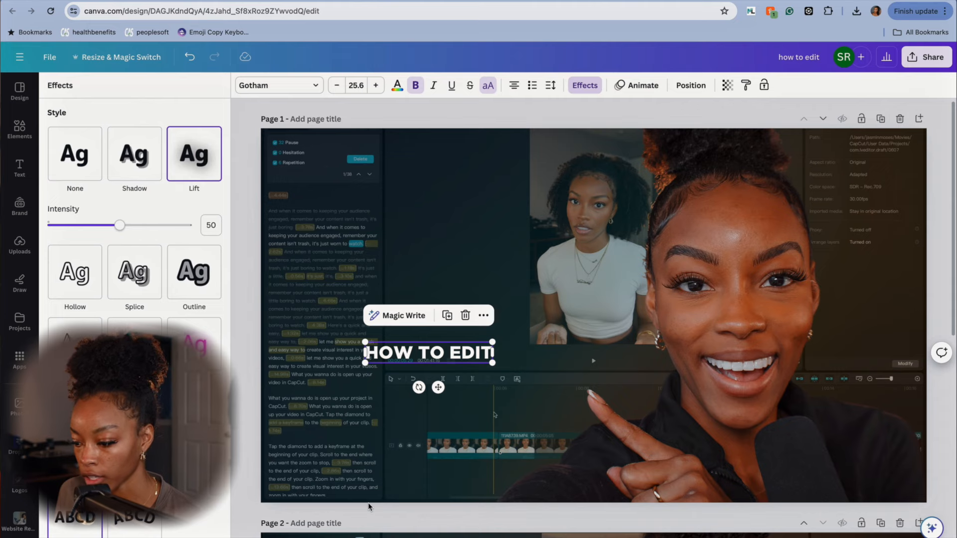
pyautogui.moveTo(120, 225); pyautogui.dragTo(267, 224)
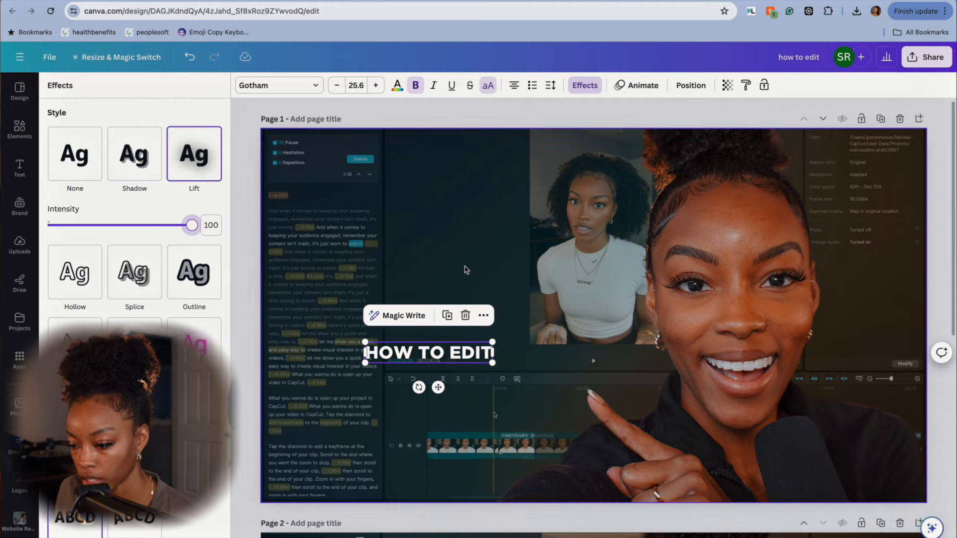
pyautogui.click(530, 313)
# Apply the Shadow effect to the HOW TO EDIT text with blur and transparency both set to 100
pyautogui.click(463, 364)
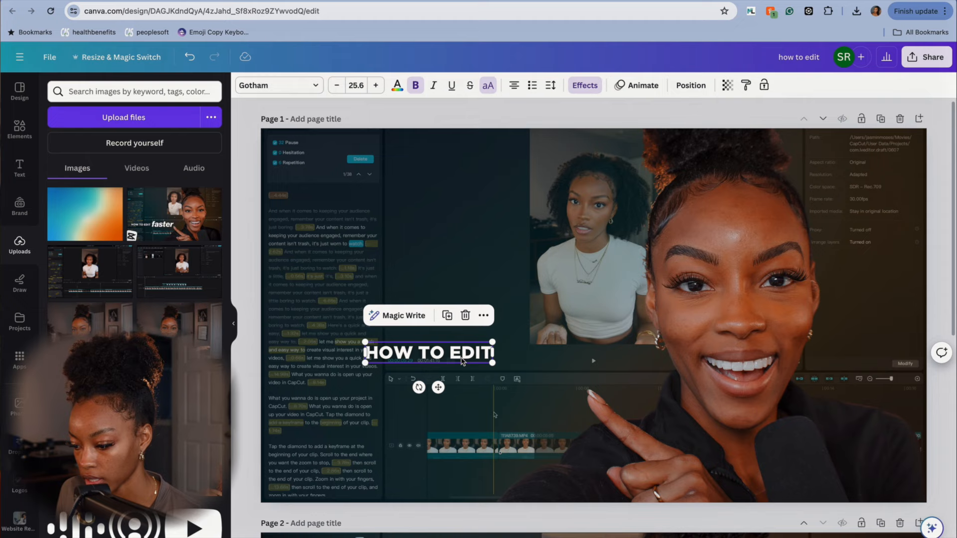
pyautogui.click(585, 89)
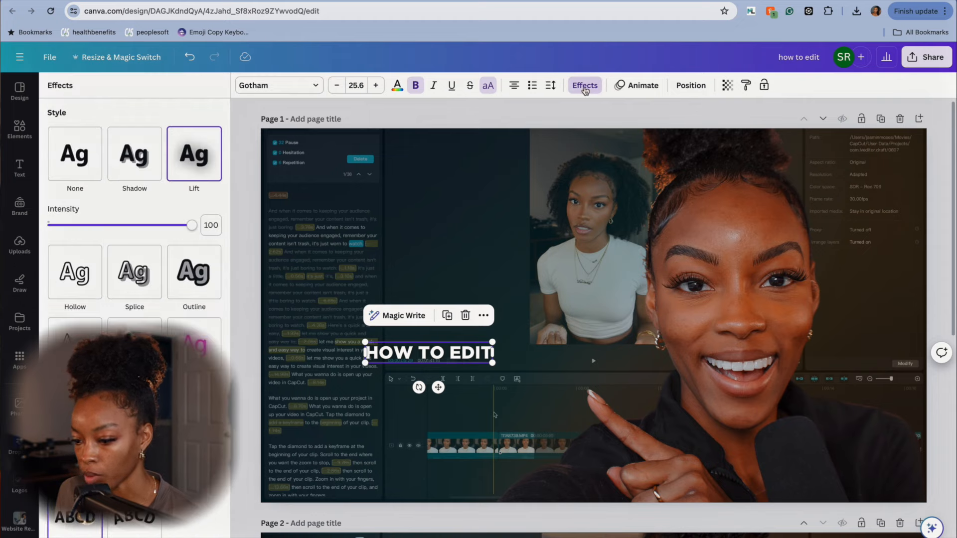
pyautogui.click(129, 168)
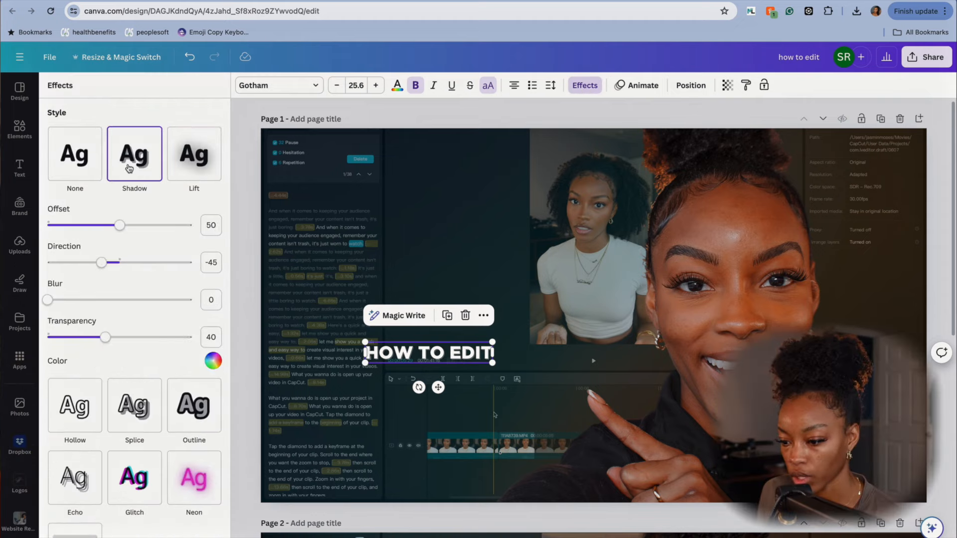
pyautogui.moveTo(50, 300); pyautogui.dragTo(249, 312)
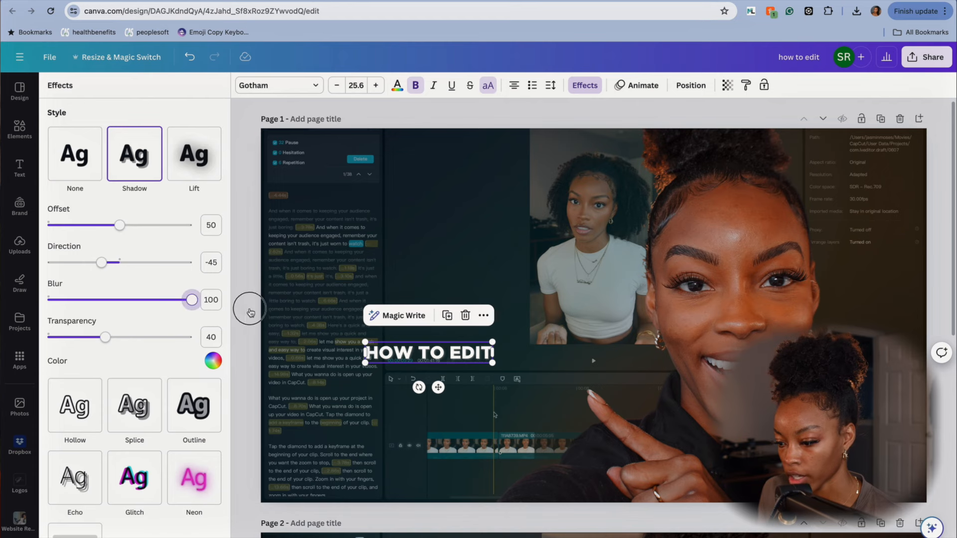
pyautogui.moveTo(107, 345); pyautogui.dragTo(241, 335)
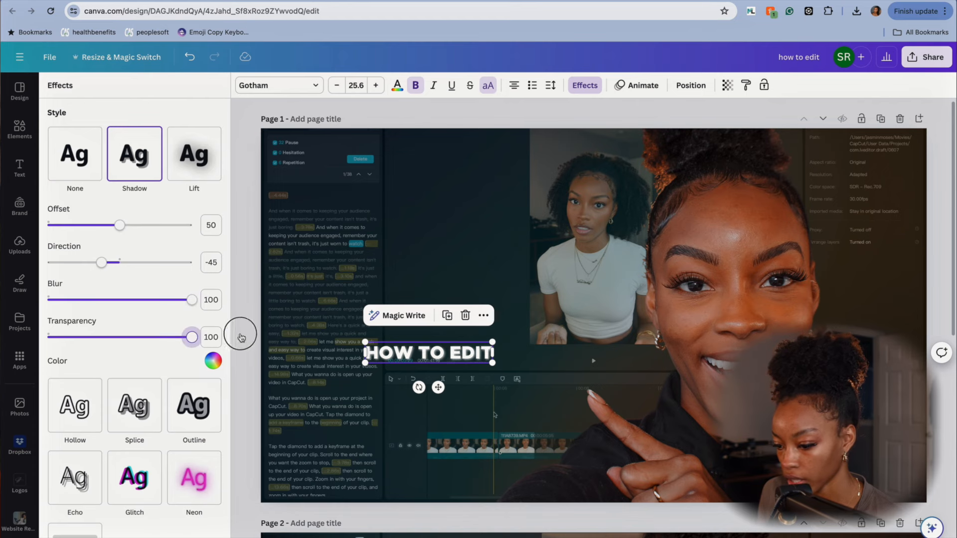
pyautogui.click(596, 213)
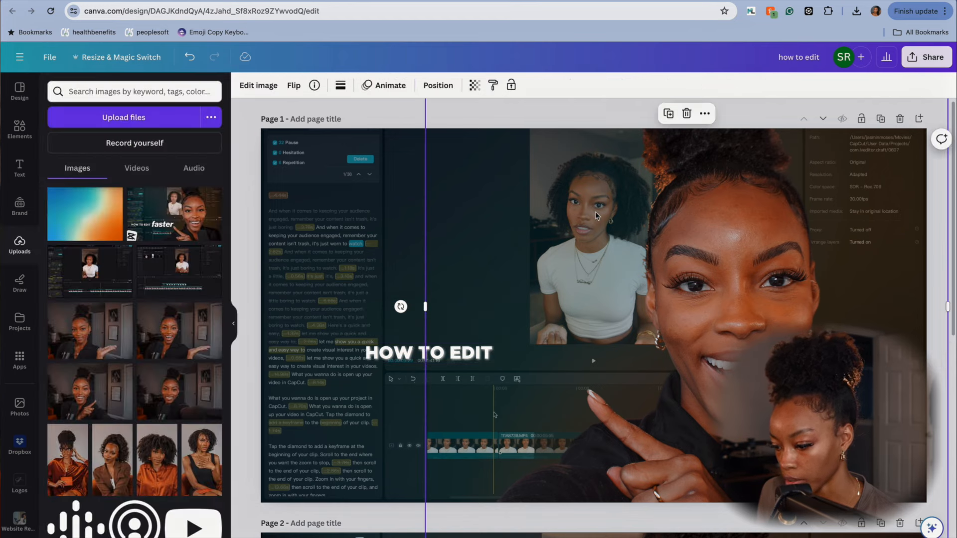
# Change the shadow color of the HOW TO EDIT text to black
pyautogui.click(457, 352)
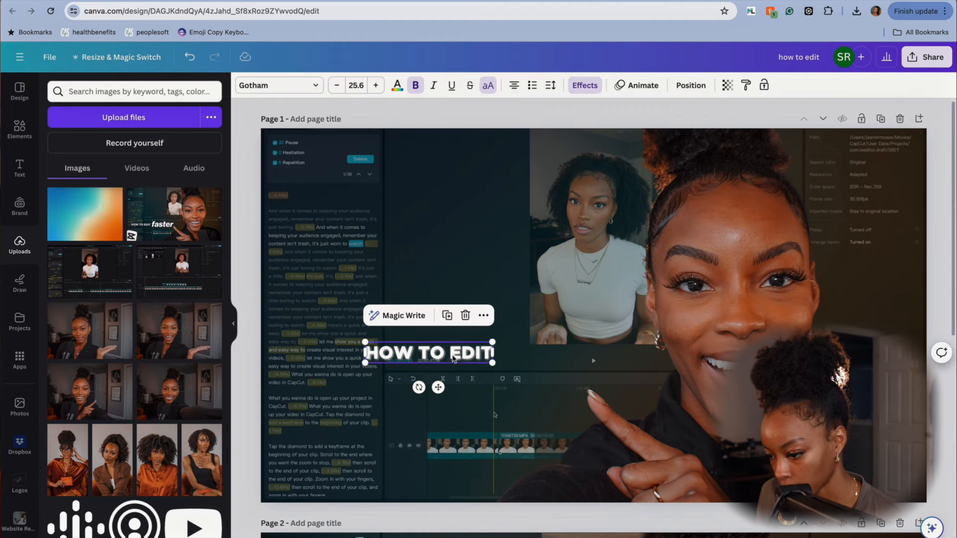
pyautogui.click(578, 89)
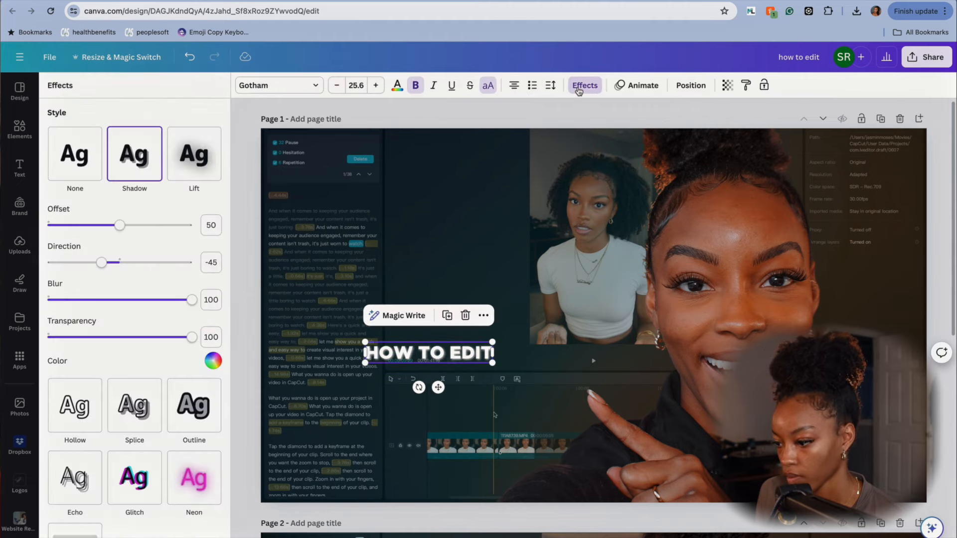
pyautogui.click(213, 361)
pyautogui.click(73, 335)
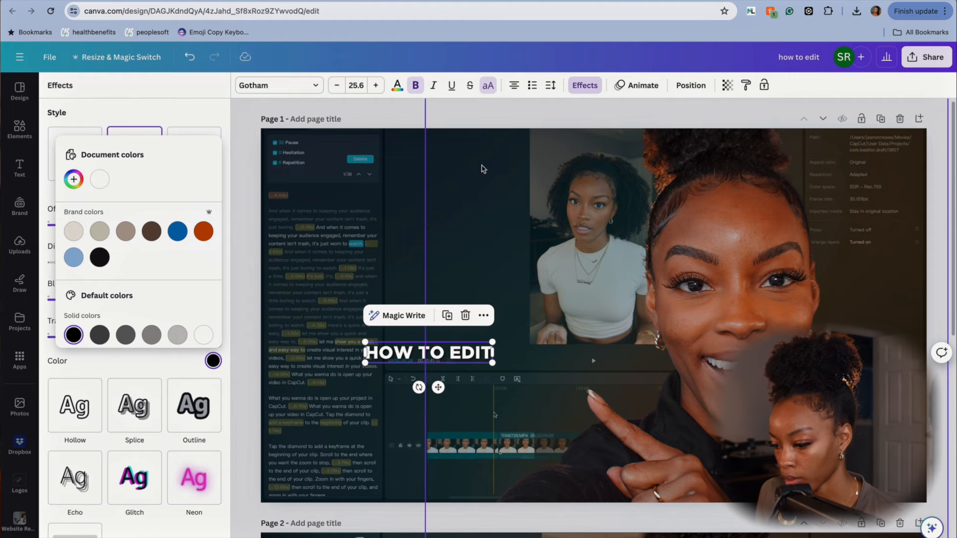
pyautogui.click(428, 215)
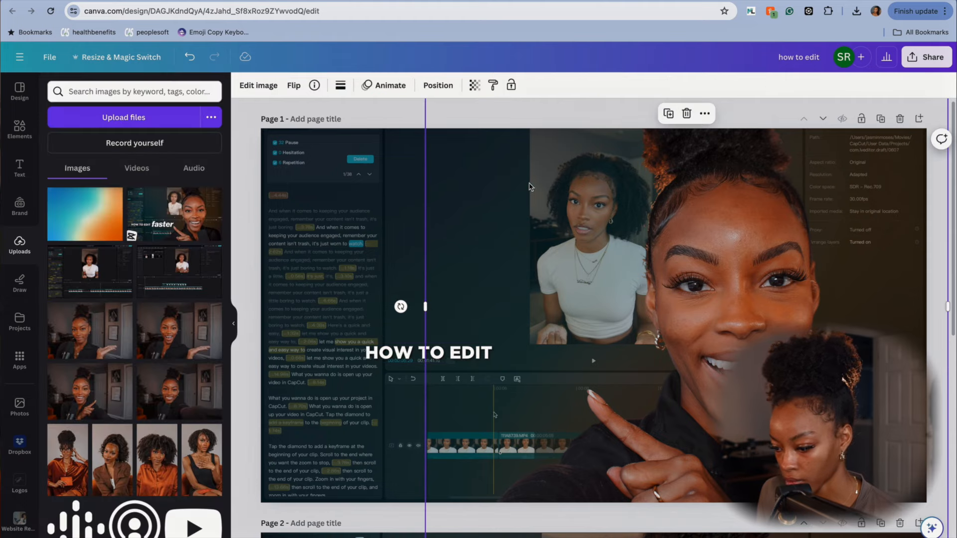
# Set the shadow direction of the HOW TO EDIT text to -49
pyautogui.click(437, 356)
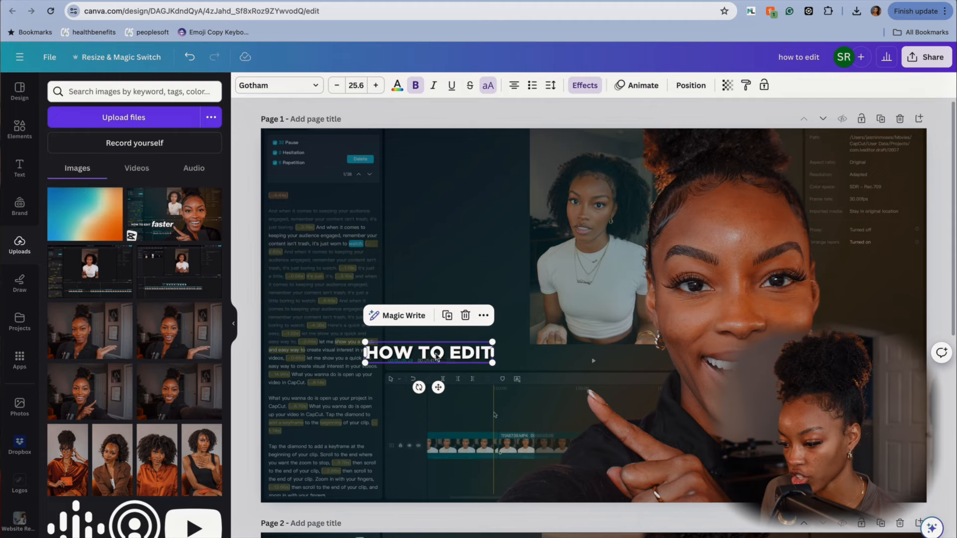
pyautogui.click(592, 87)
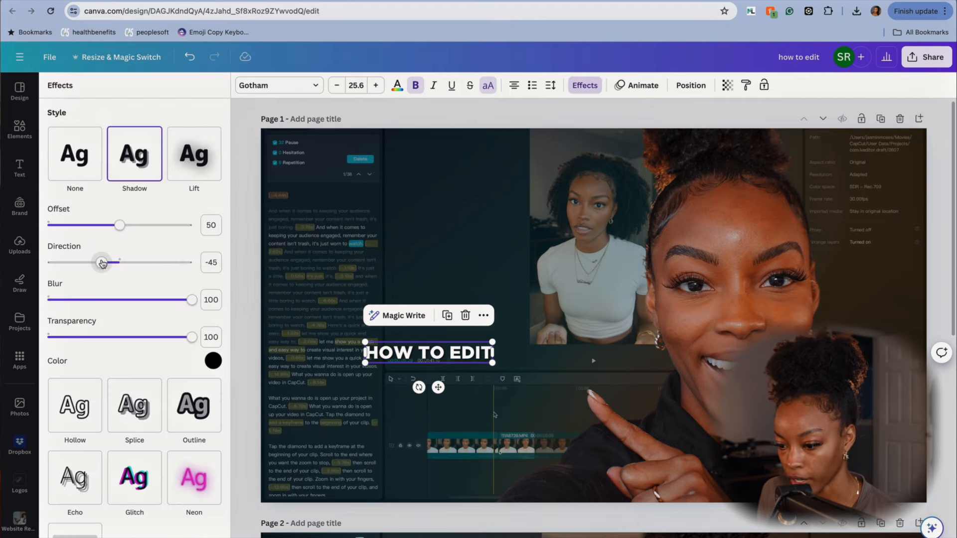
pyautogui.moveTo(106, 266)
pyautogui.mouseDown()
pyautogui.moveTo(142, 261)
pyautogui.moveTo(59, 262)
pyautogui.moveTo(100, 262)
pyautogui.mouseUp()
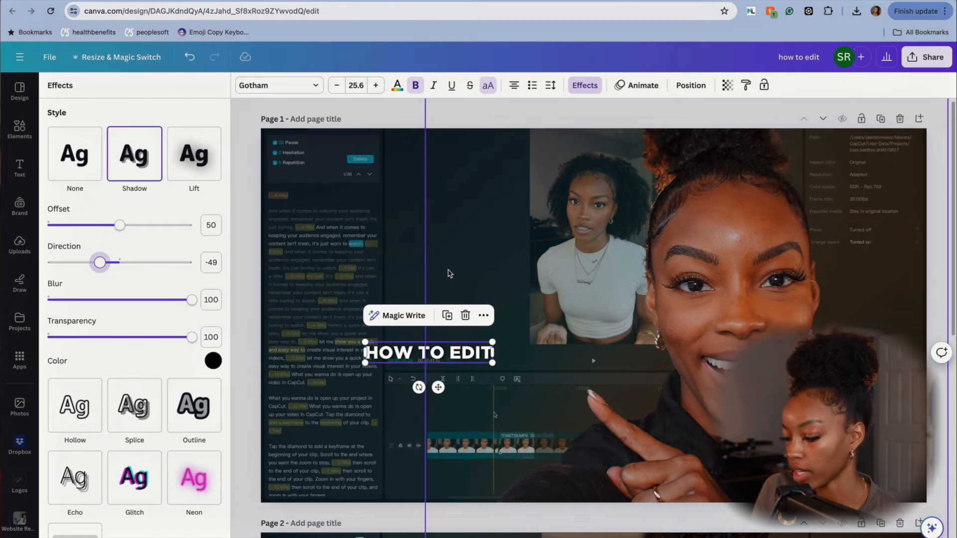
pyautogui.click(451, 264)
# Move page 1's HOW TO EDIT text down and left beside the timeline, comparing its placement with page 2's headline
pyautogui.scroll(-2, 592, 274)
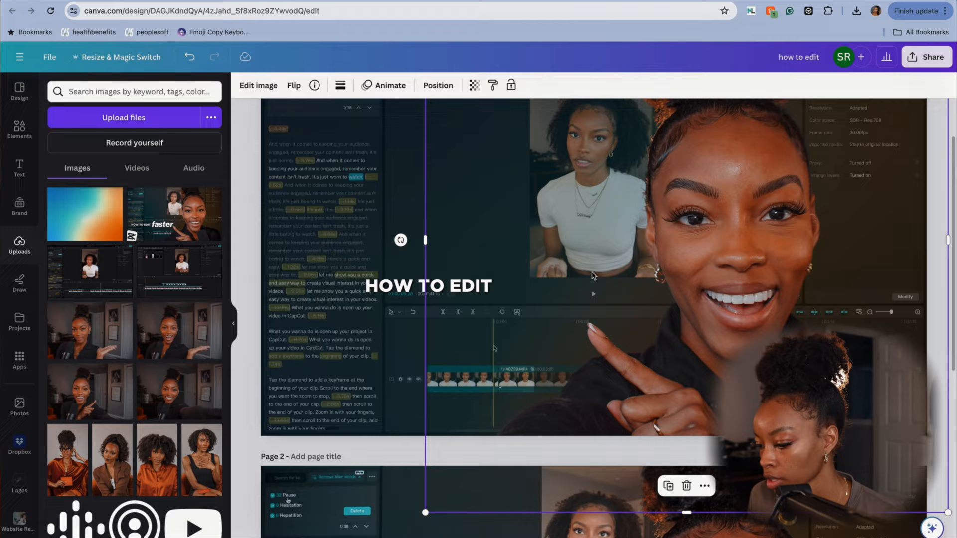
pyautogui.scroll(-4, 624, 259)
pyautogui.scroll(-3, 623, 255)
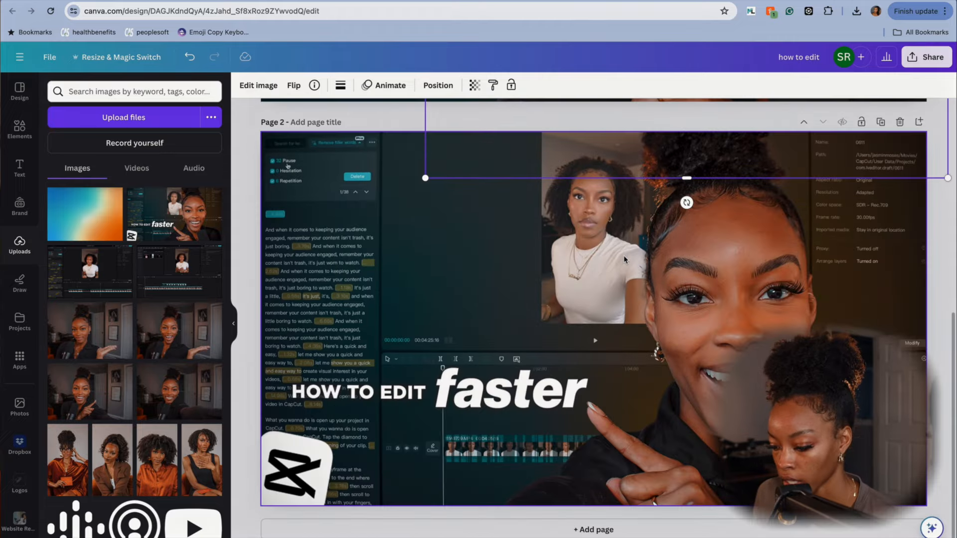
pyautogui.scroll(8, 404, 413)
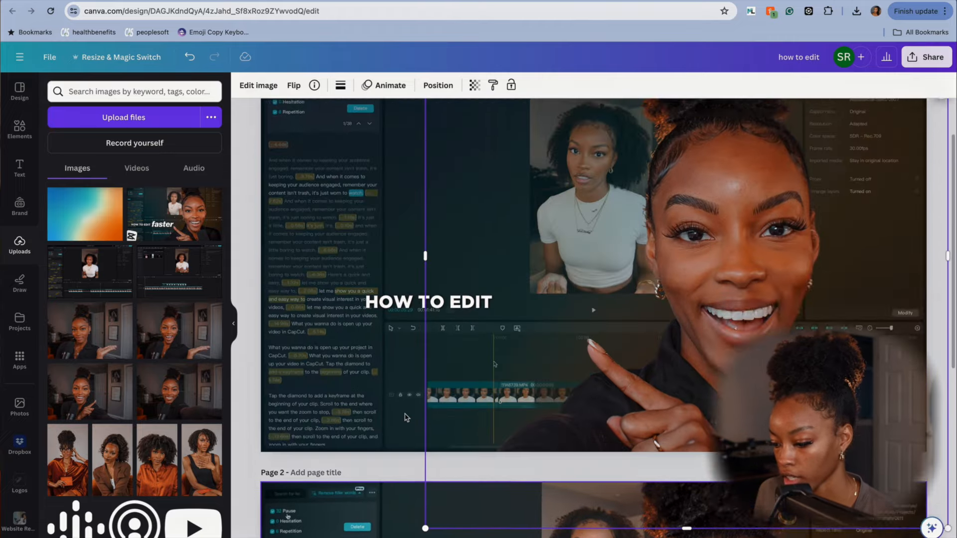
pyautogui.click(403, 363)
pyautogui.moveTo(403, 363); pyautogui.dragTo(387, 410)
pyautogui.scroll(-7, 387, 410)
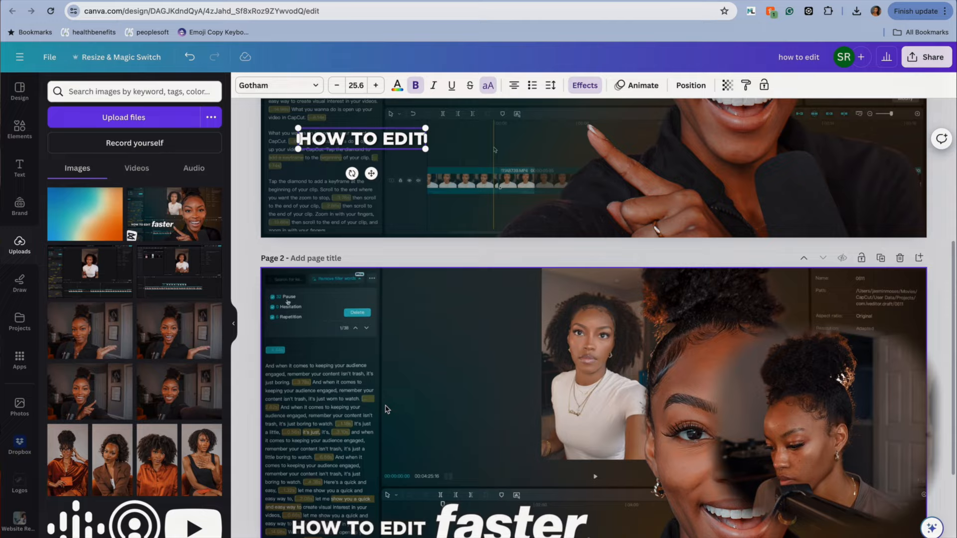
pyautogui.scroll(7, 386, 410)
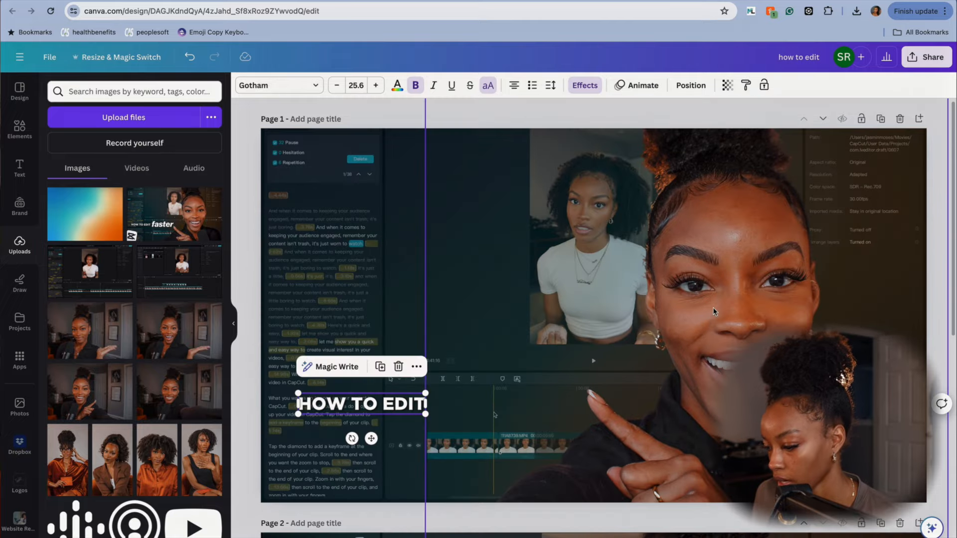
# Duplicate the HOW TO EDIT text, align the copy to its right, and replace the copy's wording with FASTER
pyautogui.moveTo(757, 297); pyautogui.dragTo(756, 305)
pyautogui.scroll(-2, 756, 305)
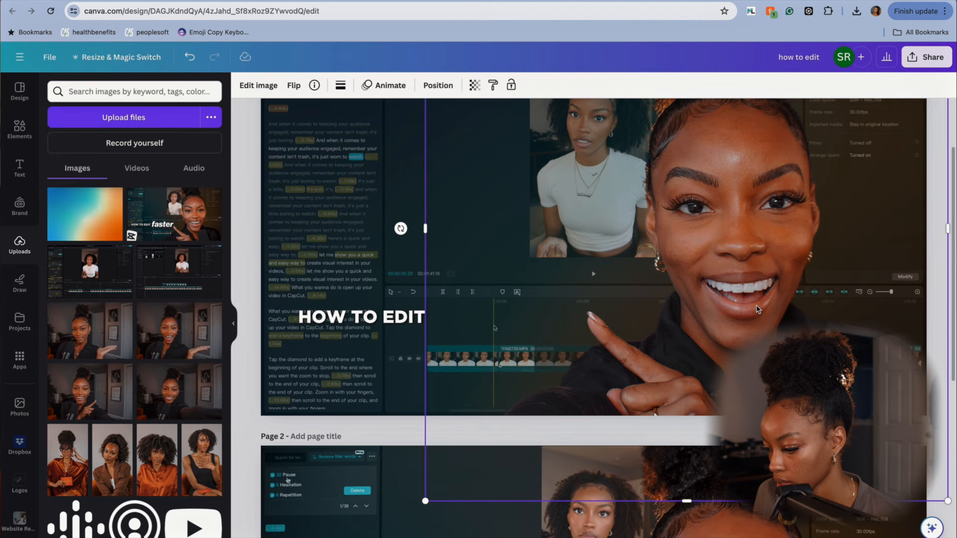
pyautogui.click(387, 324)
pyautogui.click(388, 288)
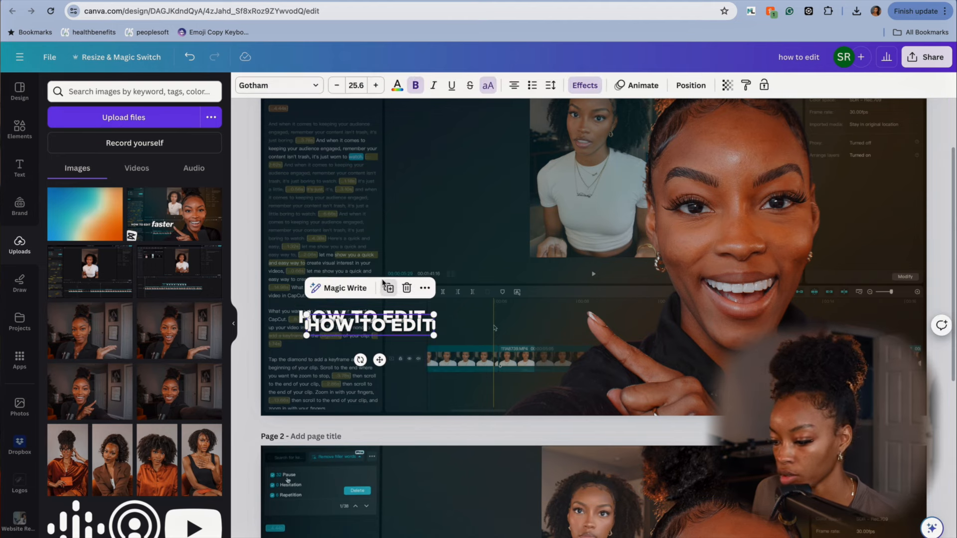
pyautogui.moveTo(382, 328); pyautogui.dragTo(513, 320)
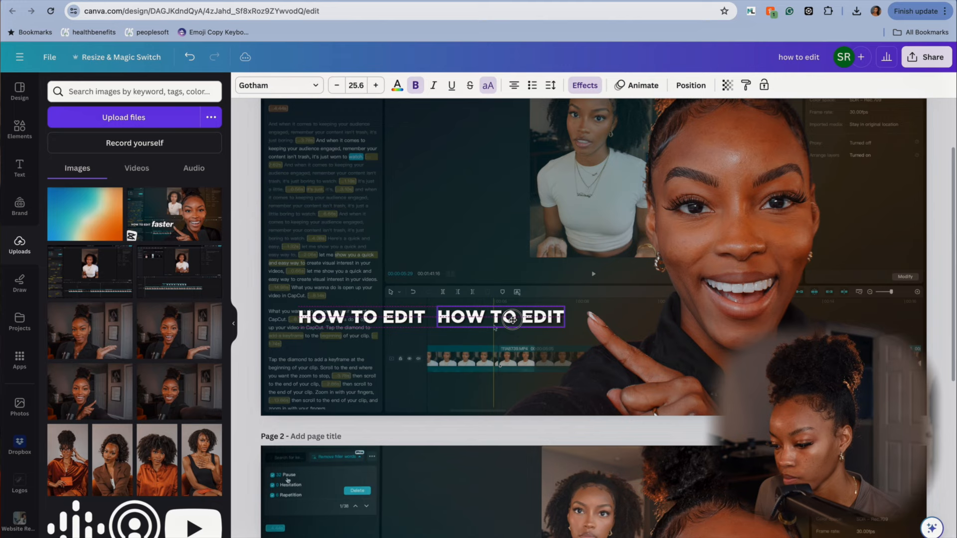
pyautogui.doubleClick(513, 320)
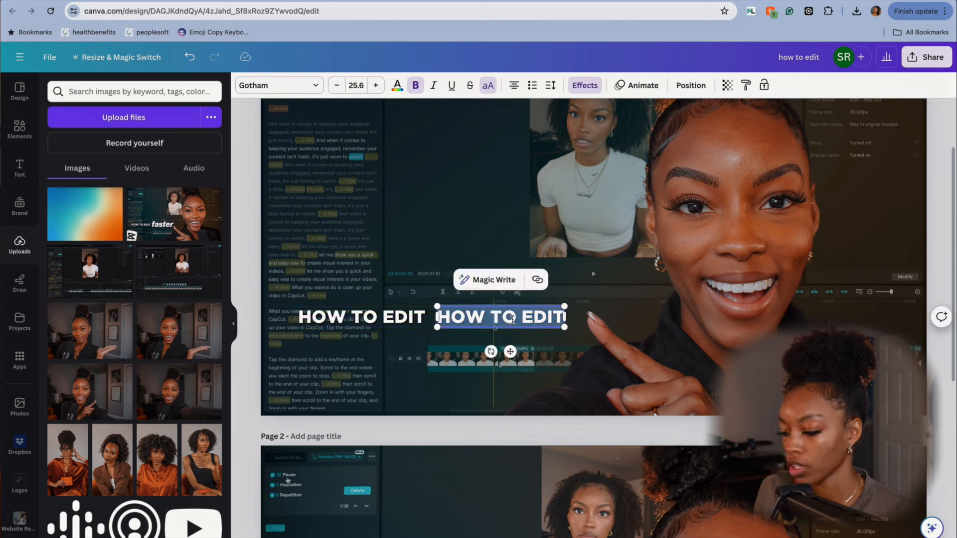
pyautogui.write('FA')
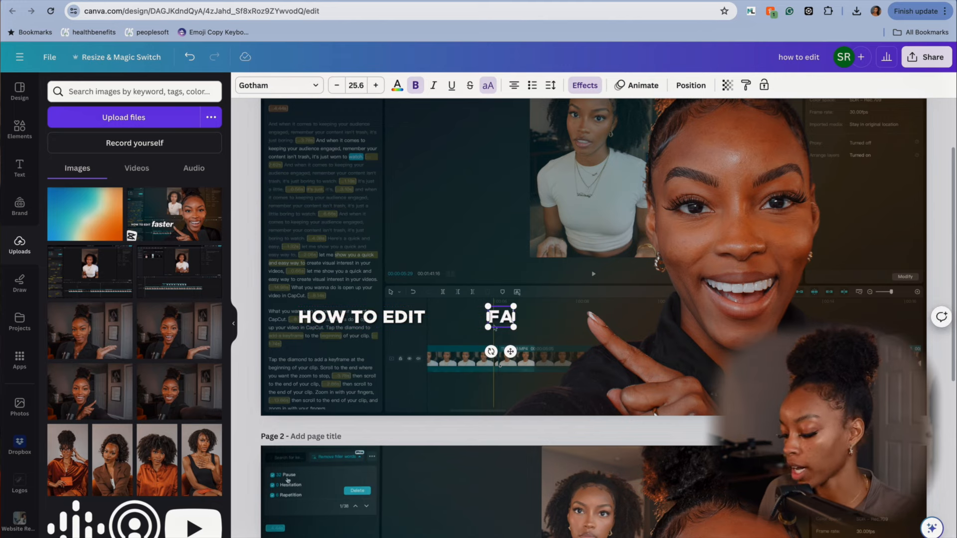
pyautogui.write('STER')
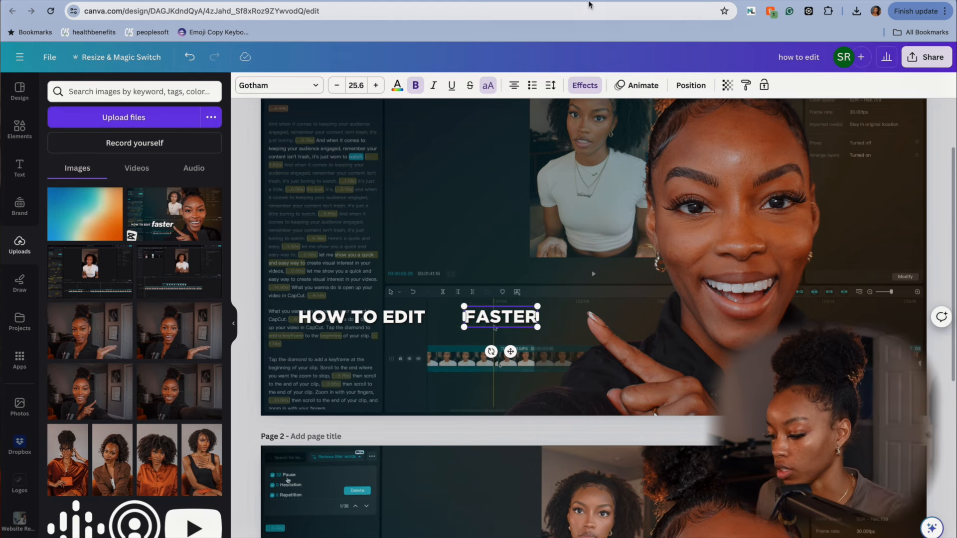
# Turn off uppercase for the FASTER text and apply the Neue Haas Grotesk font in bold italic
pyautogui.click(491, 86)
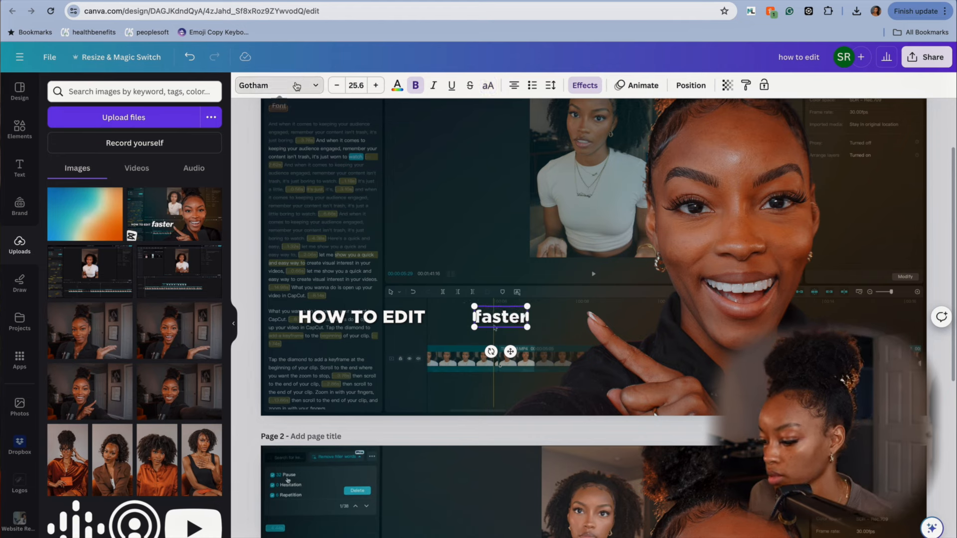
pyautogui.click(255, 86)
pyautogui.click(182, 117)
pyautogui.write('neu')
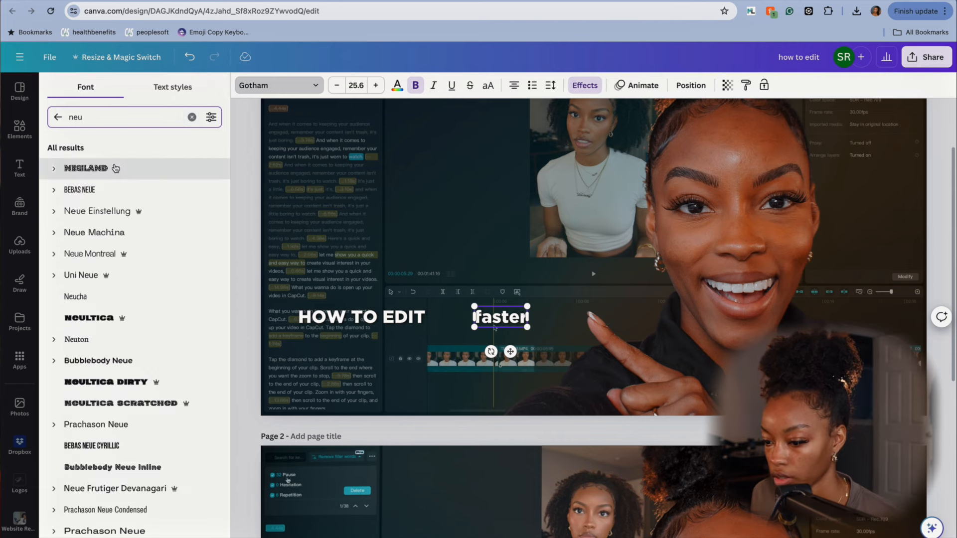
pyautogui.write('e')
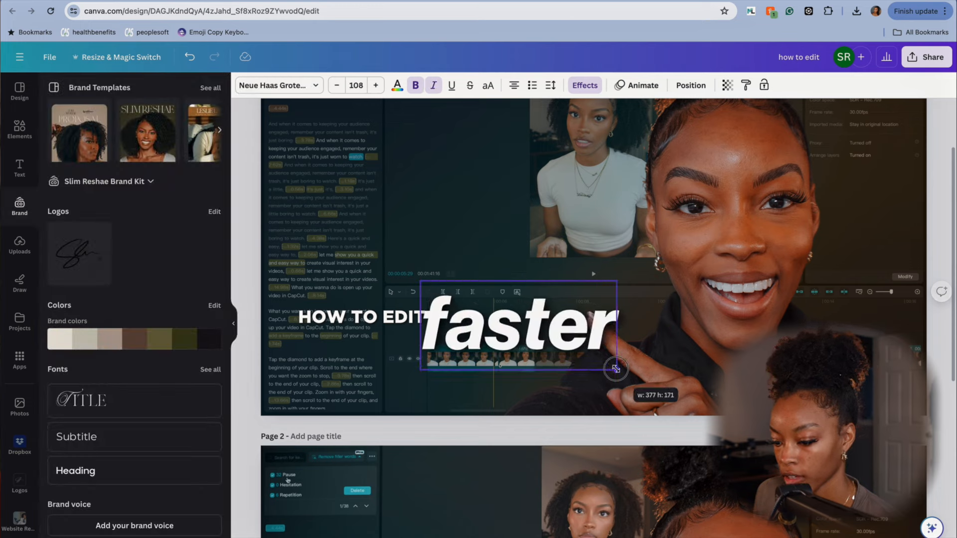
# Resize the "faster" text to 78.7 and place it directly beside HOW TO EDIT, comparing with page 2
pyautogui.moveTo(614, 367); pyautogui.dragTo(573, 350)
pyautogui.moveTo(512, 327)
pyautogui.mouseDown()
pyautogui.moveTo(536, 327)
pyautogui.moveTo(522, 323)
pyautogui.mouseUp()
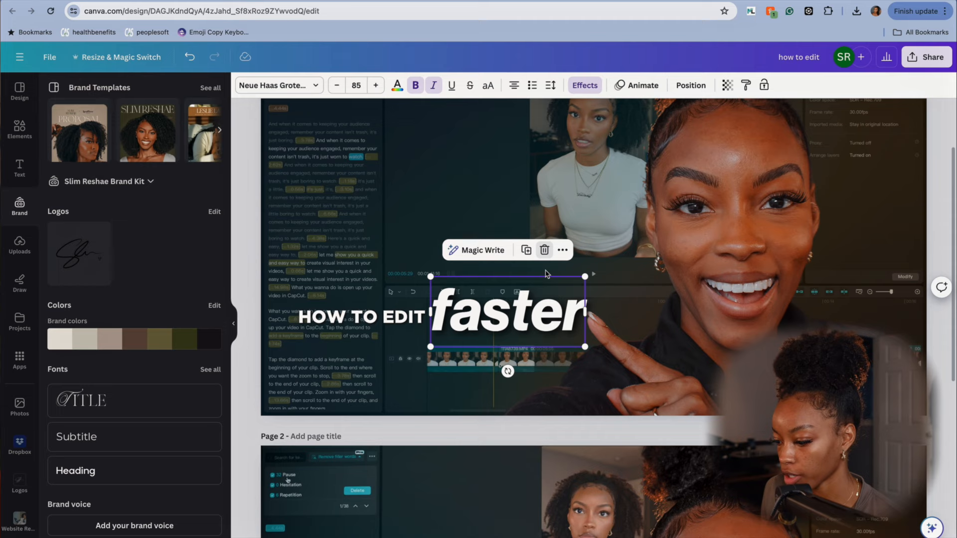
pyautogui.moveTo(585, 278); pyautogui.dragTo(573, 281)
pyautogui.scroll(-5, 564, 334)
pyautogui.scroll(5, 563, 334)
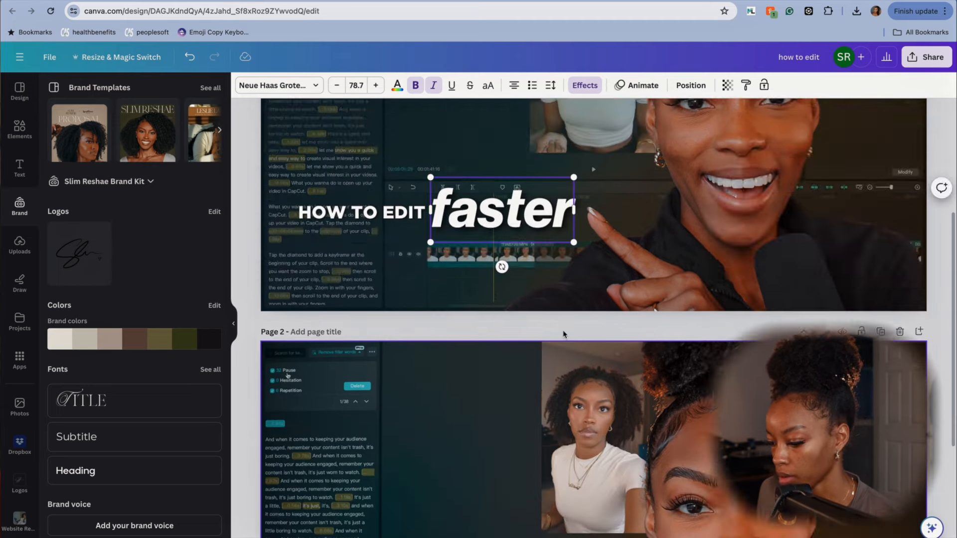
# Lower the shadow's transparency setting on the "faster" text
pyautogui.click(593, 86)
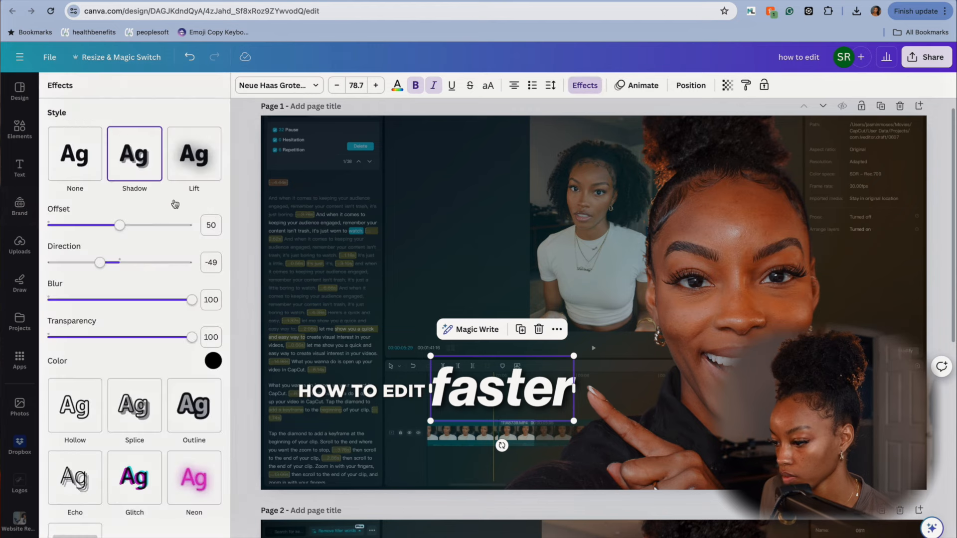
pyautogui.moveTo(129, 337)
pyautogui.mouseDown()
pyautogui.moveTo(148, 336)
pyautogui.moveTo(138, 337)
pyautogui.mouseUp()
pyautogui.click(502, 292)
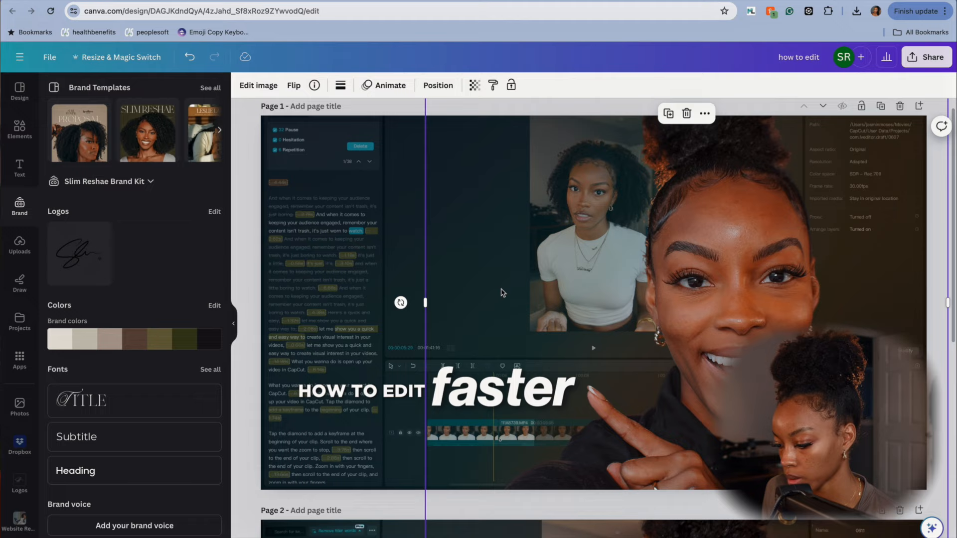
# Set the shadow transparency of the HOW TO EDIT text to 69 and compare the headline with page 2
pyautogui.scroll(-2, 502, 293)
pyautogui.click(337, 292)
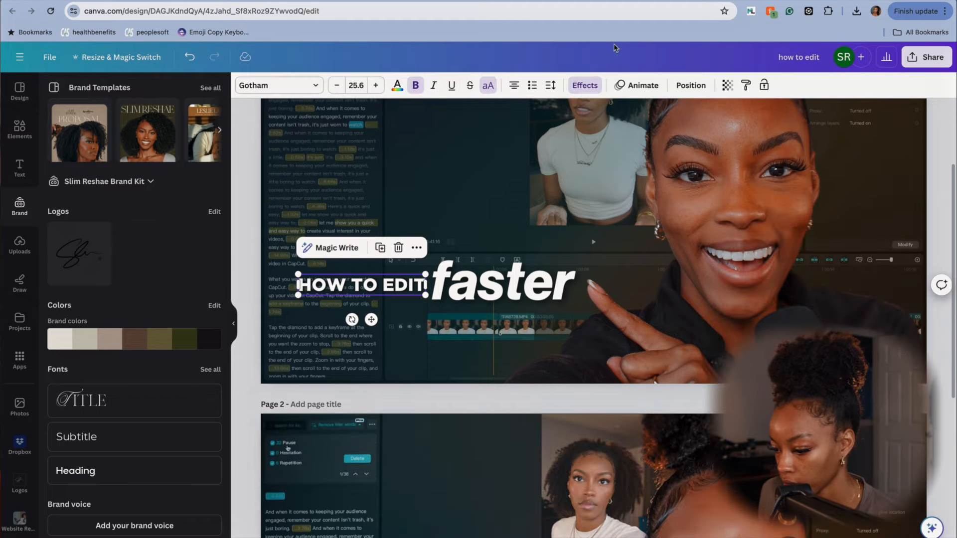
pyautogui.click(585, 85)
pyautogui.click(145, 337)
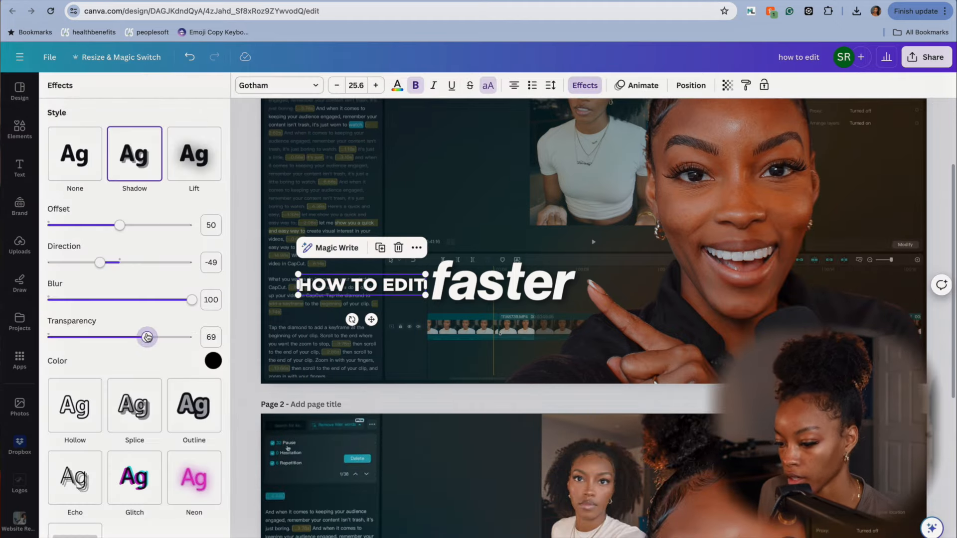
pyautogui.click(546, 136)
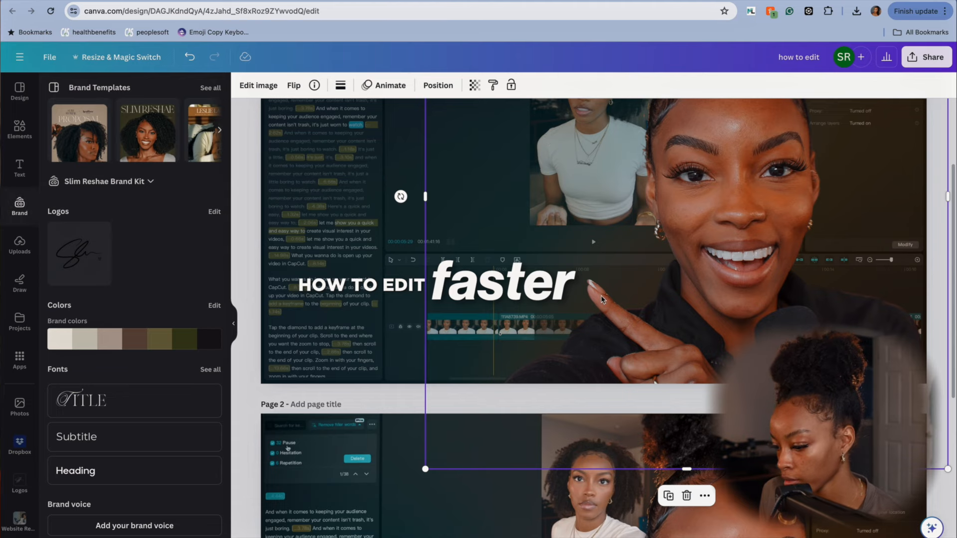
pyautogui.scroll(-5, 601, 299)
pyautogui.scroll(7, 602, 299)
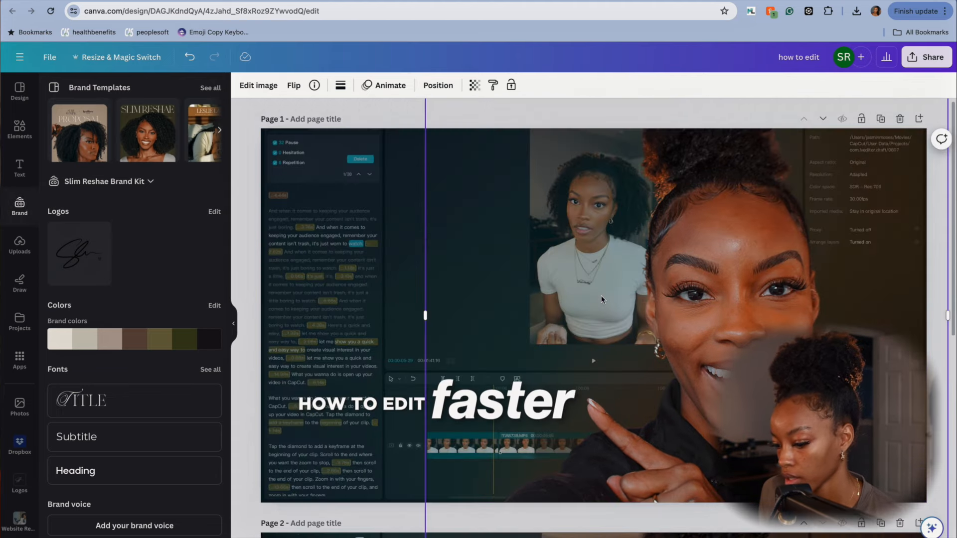
pyautogui.scroll(-7, 377, 243)
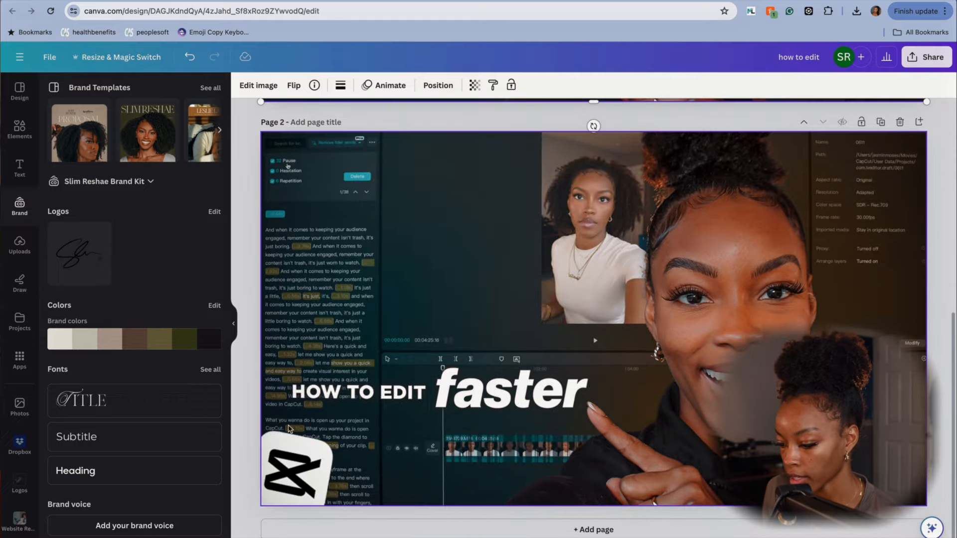
pyautogui.scroll(5, 381, 374)
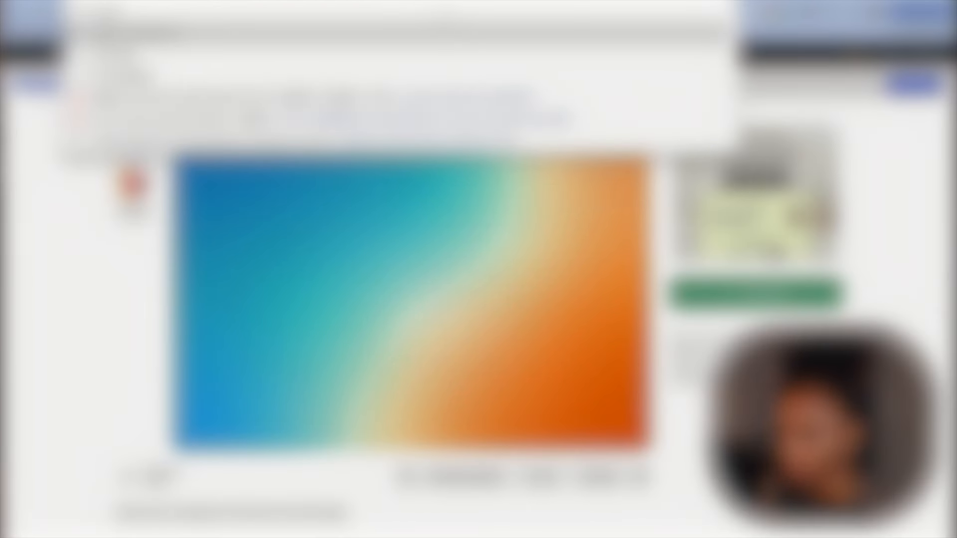
# Search Google Images for "capcut logo" and copy the black CapCut logo image from the Vecteezy result
pyautogui.press('Return')
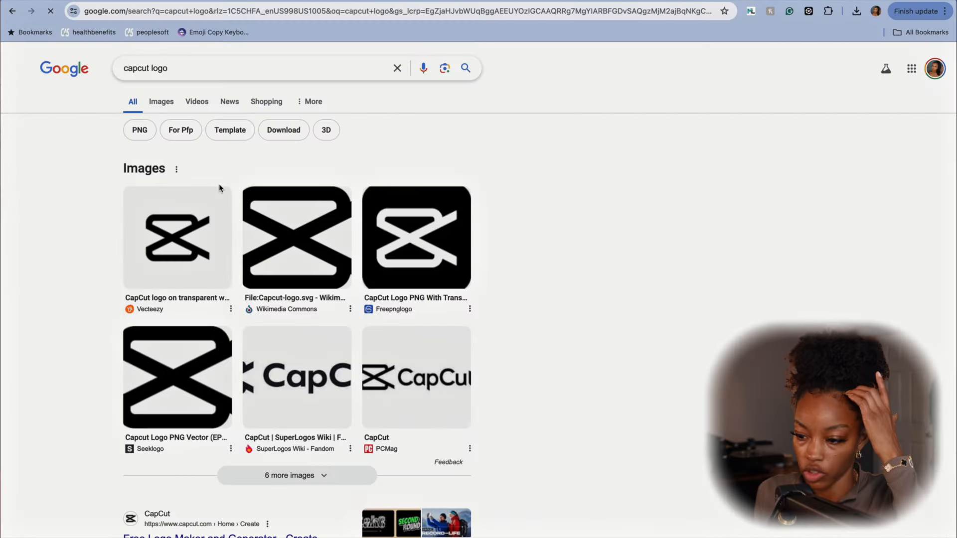
pyautogui.click(170, 102)
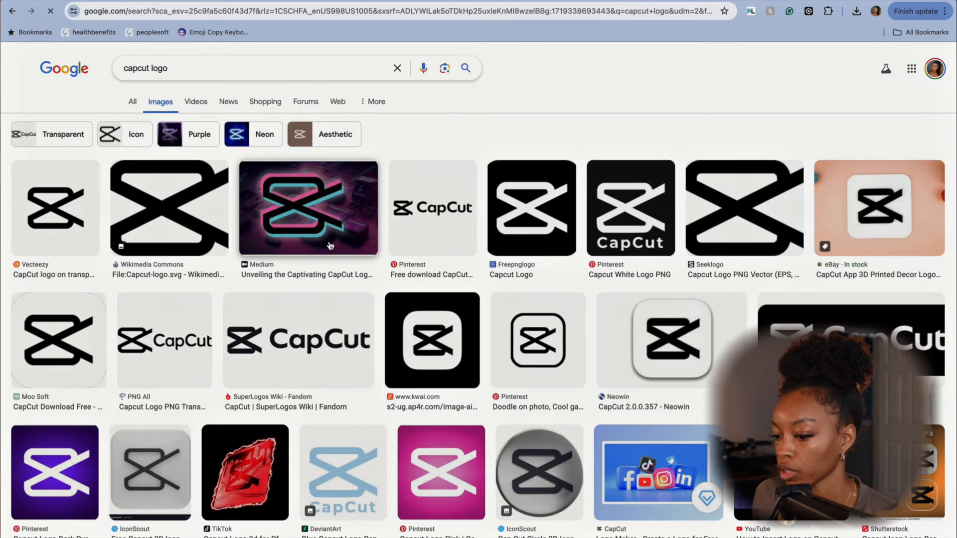
pyautogui.click(83, 215)
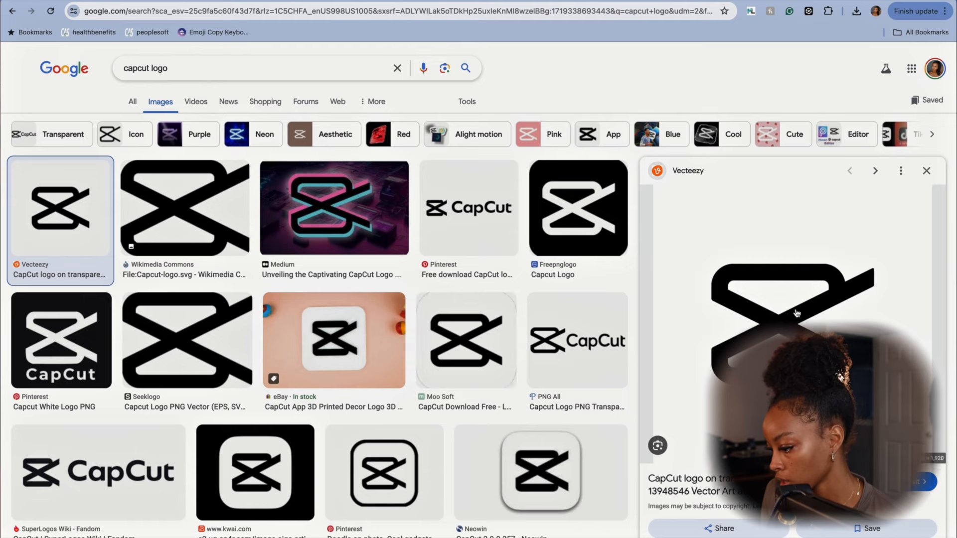
pyautogui.rightClick(781, 290)
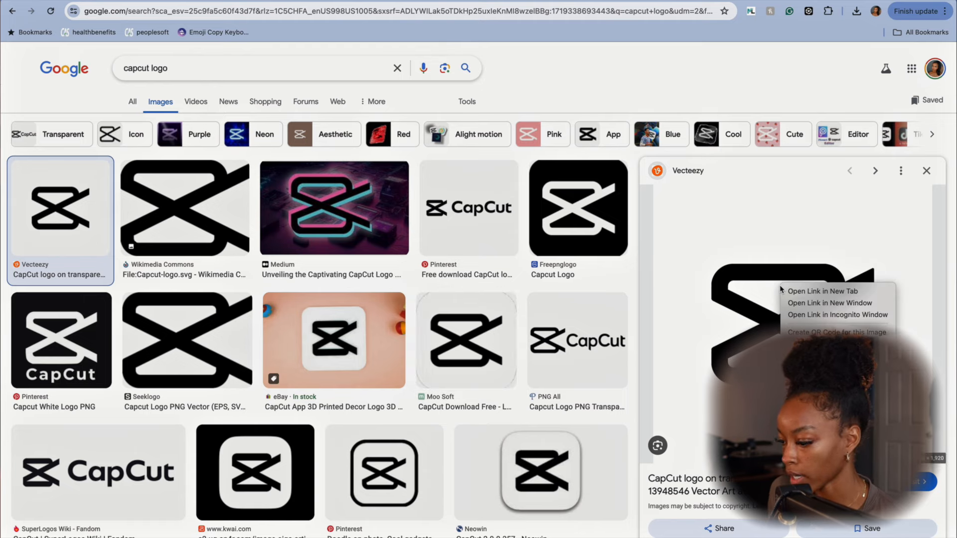
pyautogui.click(809, 391)
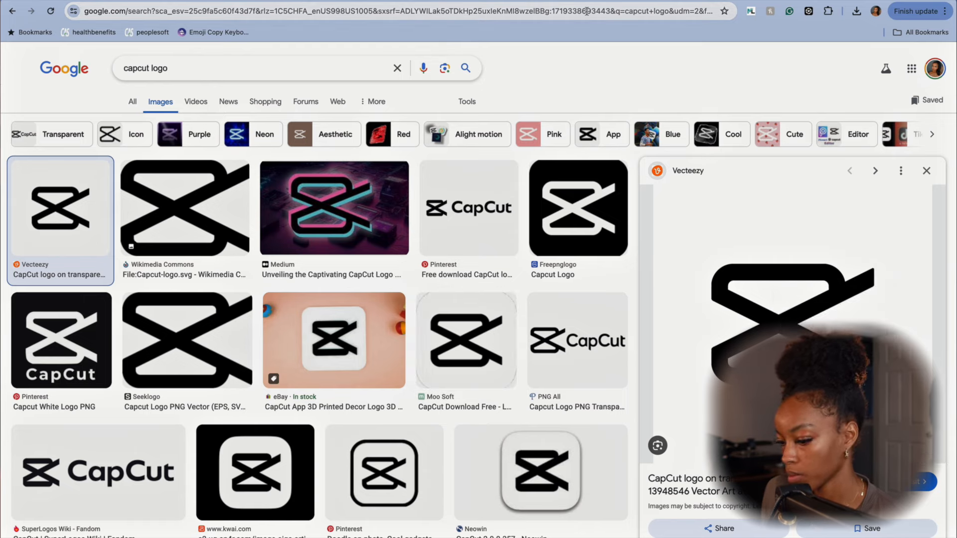
# Switch back to Canva and paste the CapCut logo onto page 1, checking the logo design on page 2
pyautogui.click(499, 0)
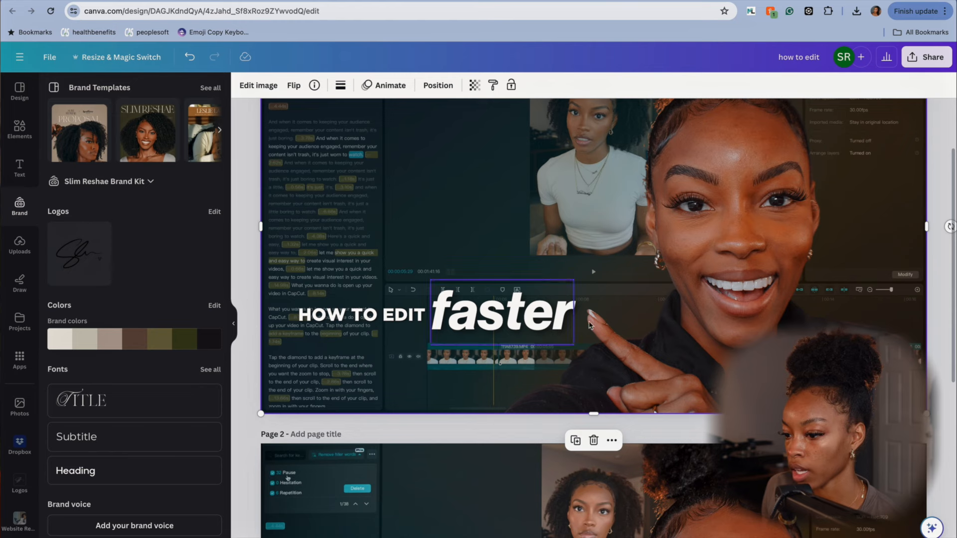
pyautogui.scroll(3, 586, 315)
pyautogui.hotkey('ctrl', 'v')
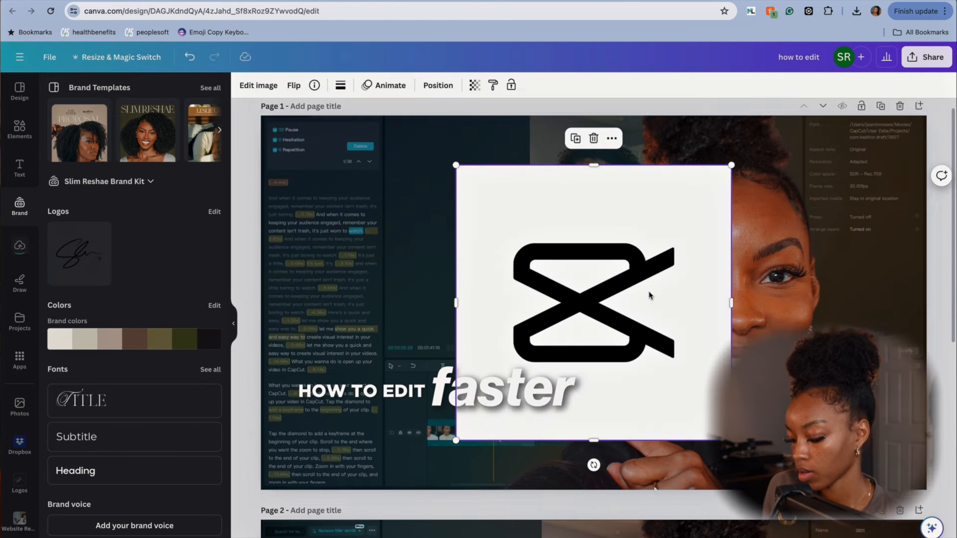
pyautogui.moveTo(638, 236); pyautogui.dragTo(651, 212)
pyautogui.scroll(-1, 651, 212)
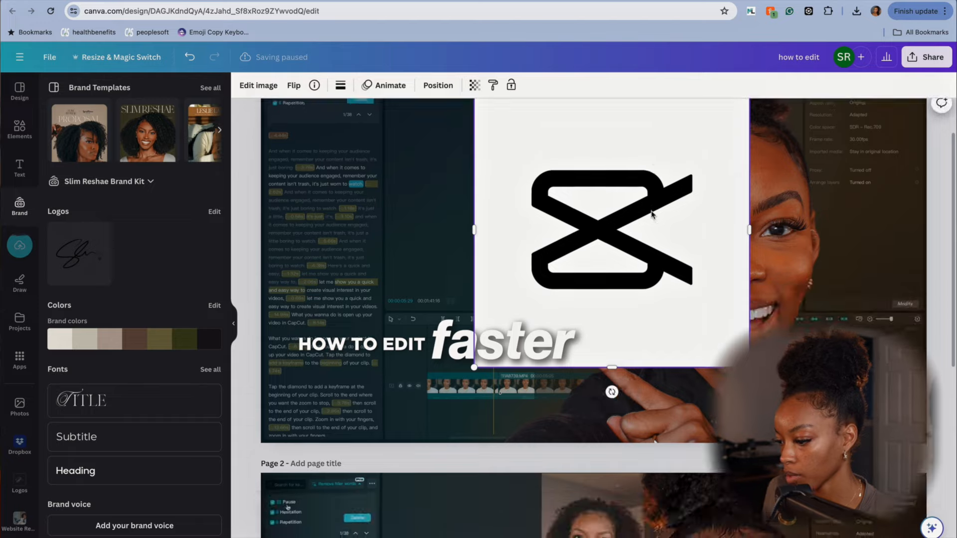
pyautogui.scroll(-7, 622, 227)
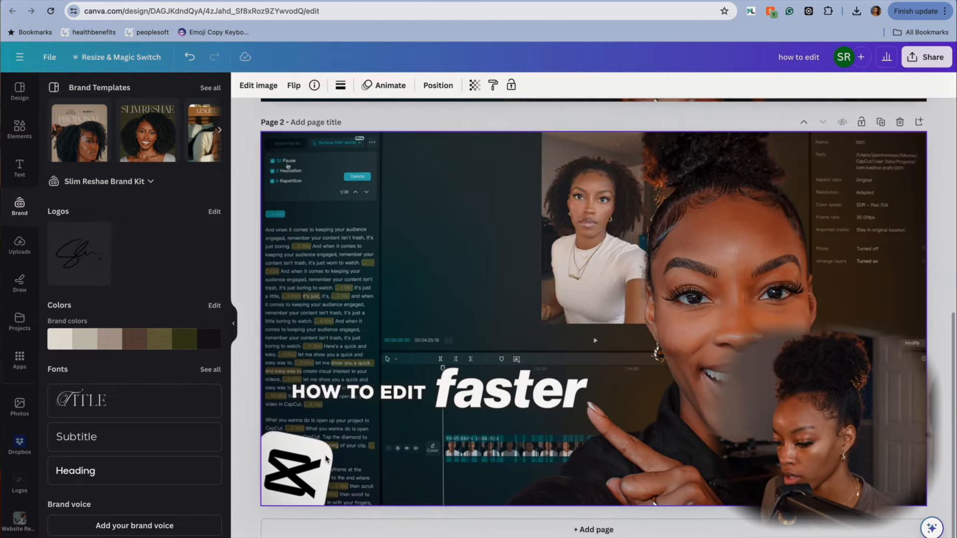
pyautogui.scroll(8, 322, 397)
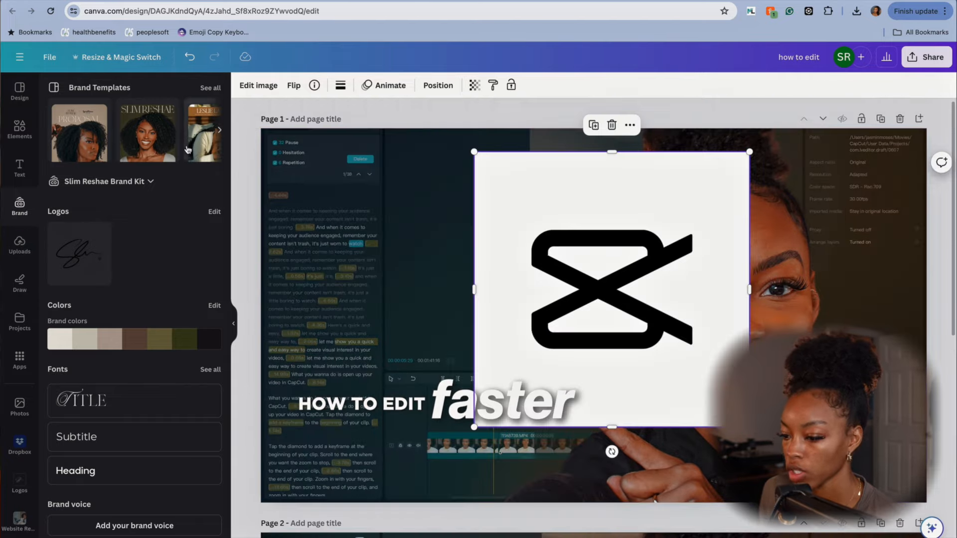
# Find frames in the elements library, add the rounded square frame to page 1, and place the CapCut logo inside it
pyautogui.click(17, 141)
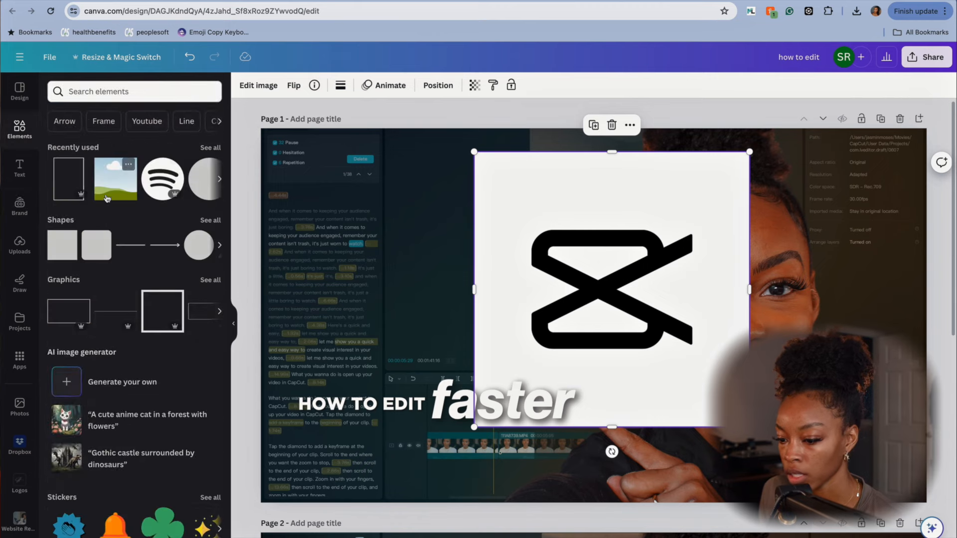
pyautogui.click(104, 121)
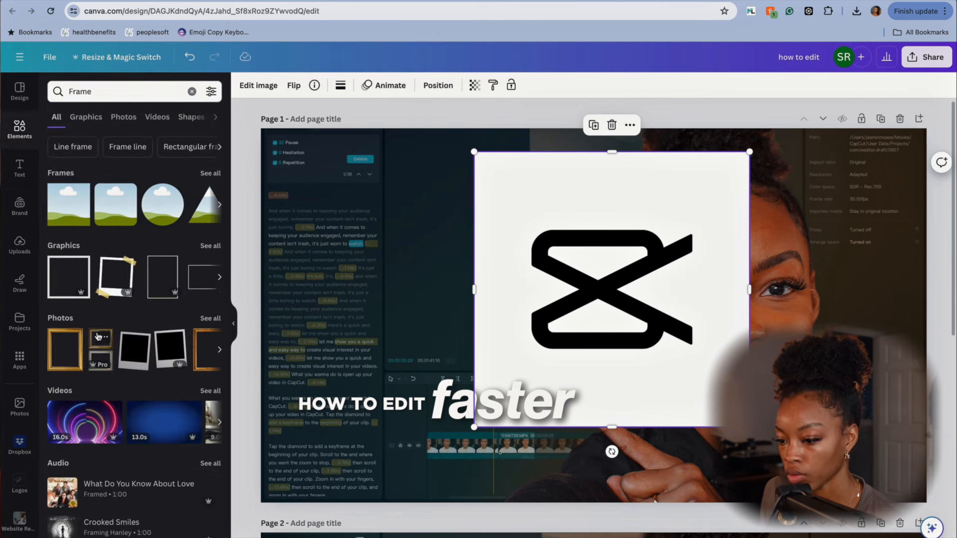
pyautogui.click(108, 211)
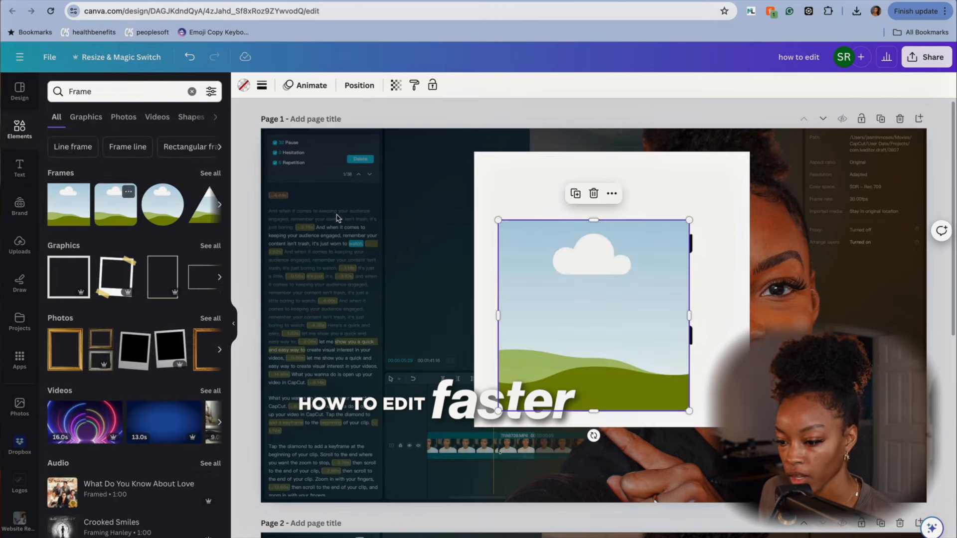
pyautogui.moveTo(724, 197); pyautogui.dragTo(605, 355)
pyautogui.click(668, 239)
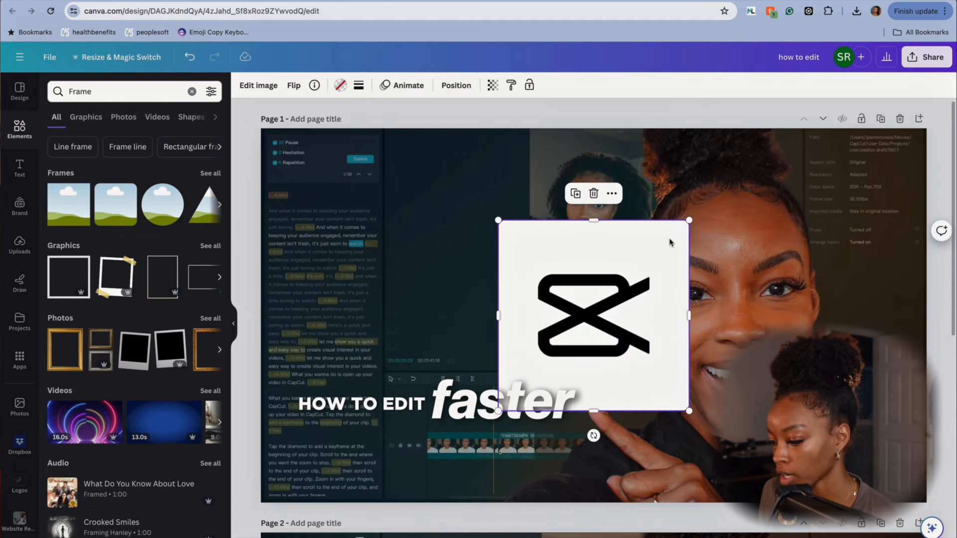
# Shrink the framed CapCut logo, move it into the lower-left corner of page 1, and tilt it clockwise
pyautogui.moveTo(689, 221); pyautogui.dragTo(598, 307)
pyautogui.doubleClick(582, 331)
pyautogui.moveTo(539, 377); pyautogui.dragTo(313, 455)
pyautogui.press('Return')
pyautogui.moveTo(302, 534); pyautogui.dragTo(289, 509)
pyautogui.click(470, 285)
# Compare the size, tilt and placement of the CapCut logo on page 1 with the reference on page 2
pyautogui.scroll(-8, 471, 285)
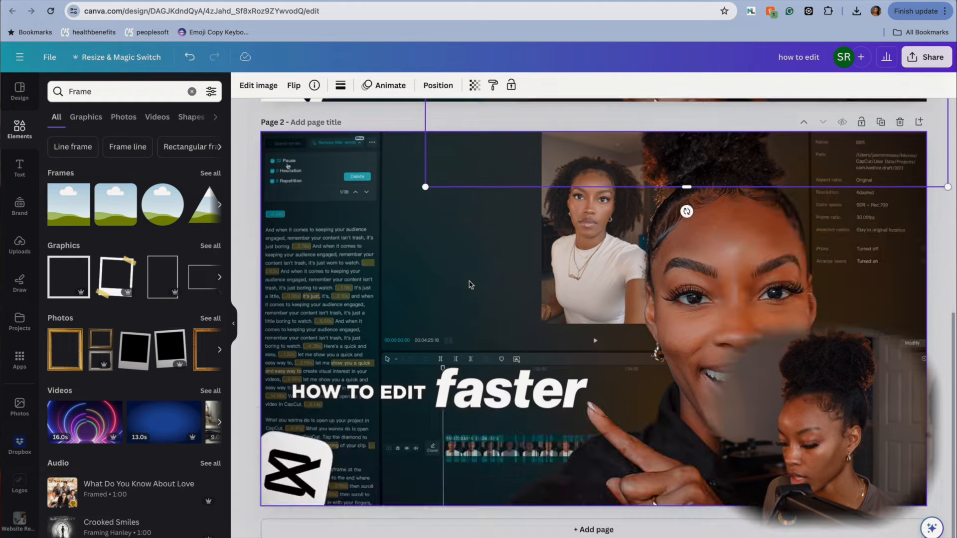
pyautogui.scroll(6, 470, 285)
pyautogui.scroll(2, 470, 284)
pyautogui.click(318, 458)
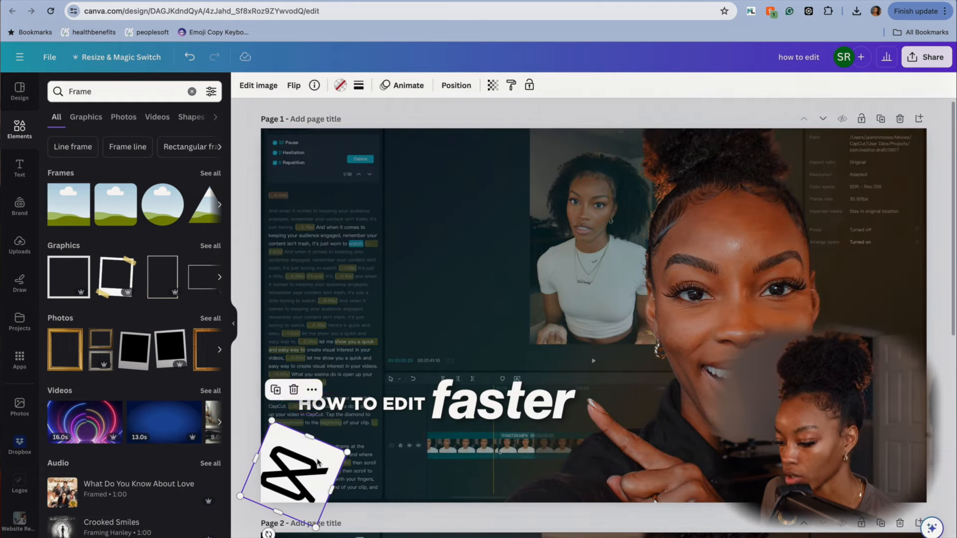
pyautogui.scroll(-3, 521, 251)
pyautogui.scroll(-6, 521, 252)
pyautogui.scroll(8, 521, 252)
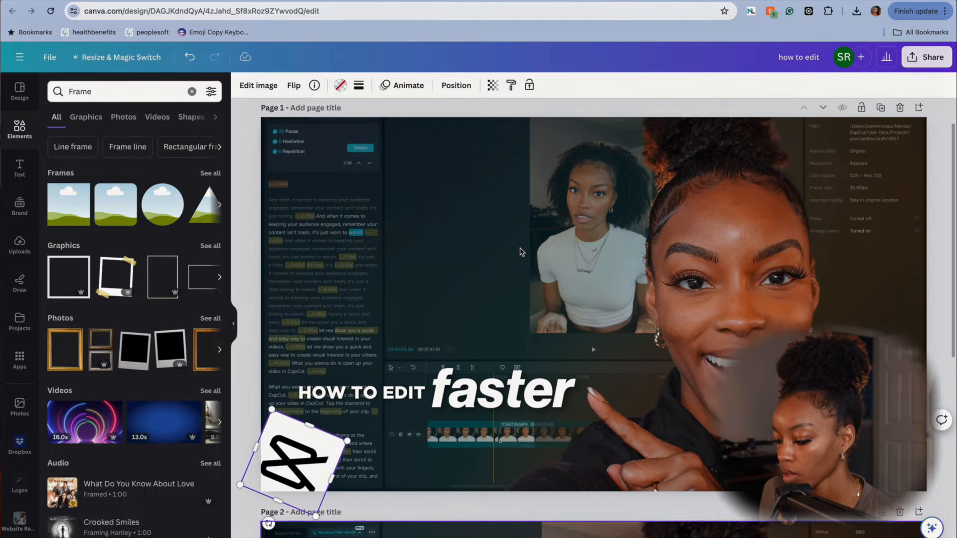